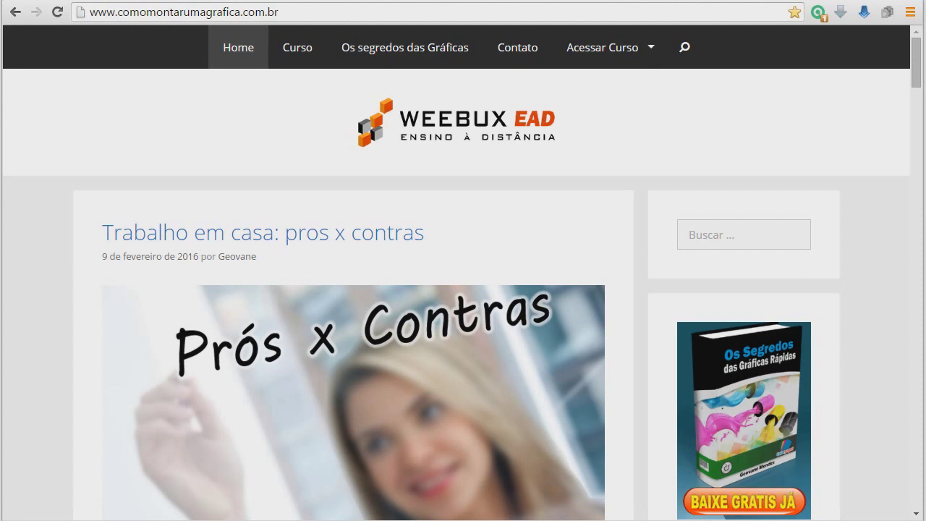
Switch to CorelDRAW's welcome screen, then cycle windows back to Google Chrome
key("alt+Tab")
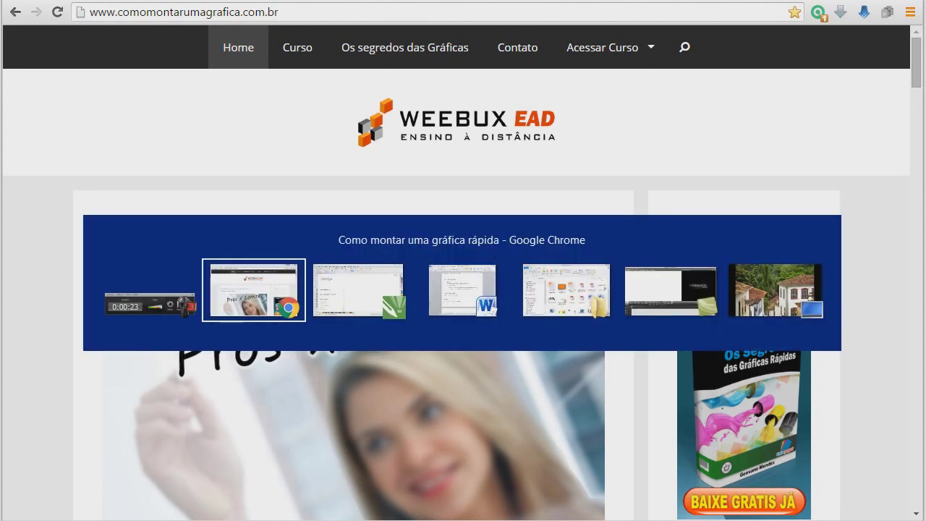
key("alt+Tab")
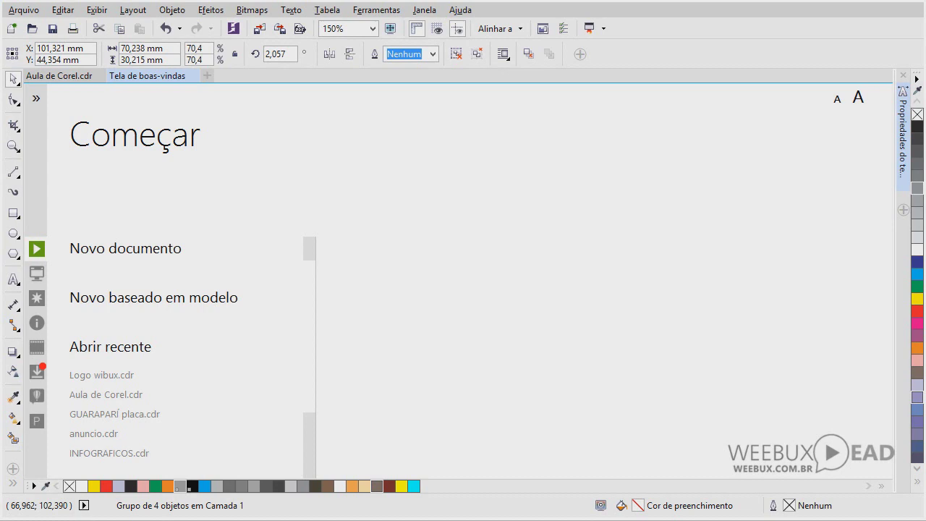
key("alt+Tab")
key("alt+Tab")
key("Tab")
key("Tab")
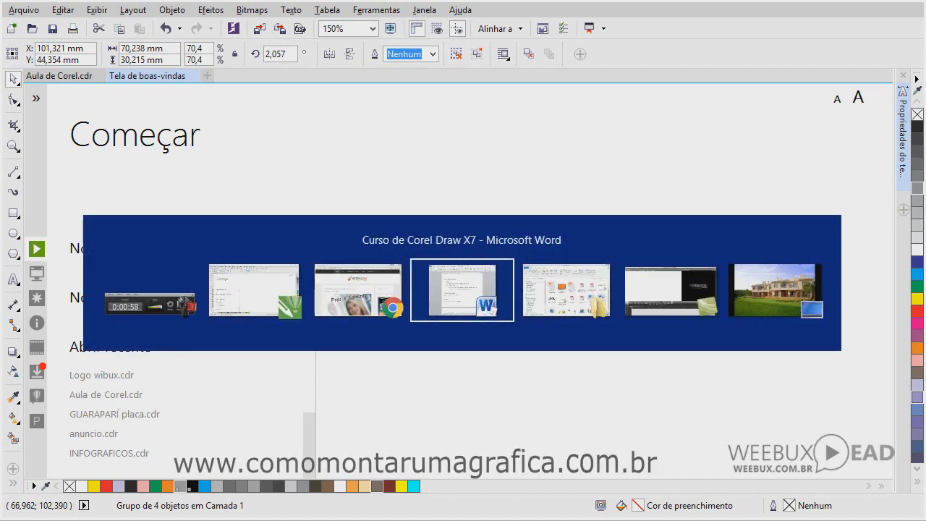
key("Tab")
key("Tab")
key("Tab")
key("Tab")
key("Tab")
key("Tab")
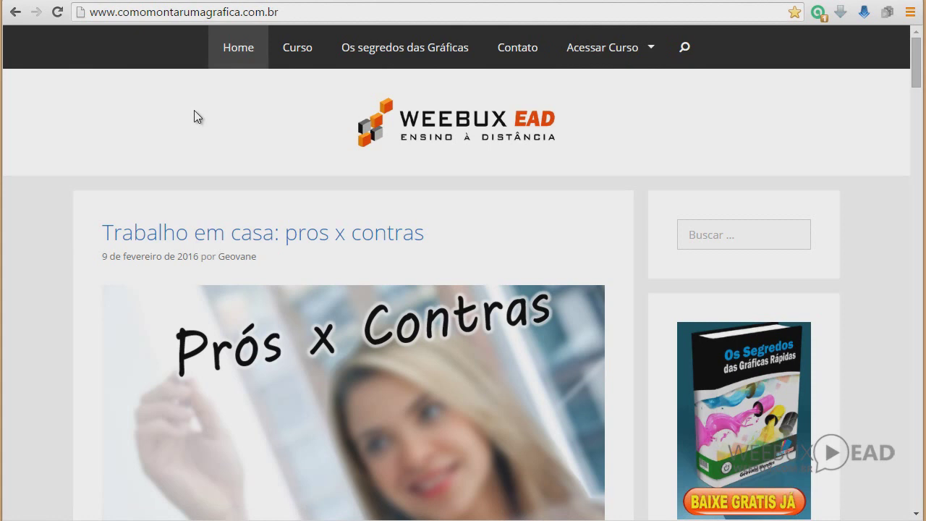
Leave the WEEBUX course website and return to CorelDRAW's welcome screen
key("alt+Tab")
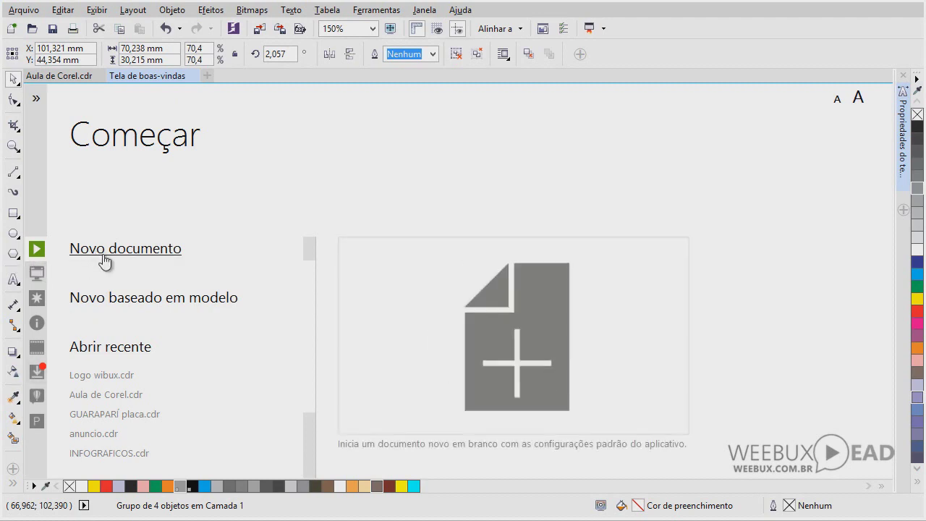
Open the Arquivo menu and choose Novo to start a new document
left_click(26, 13)
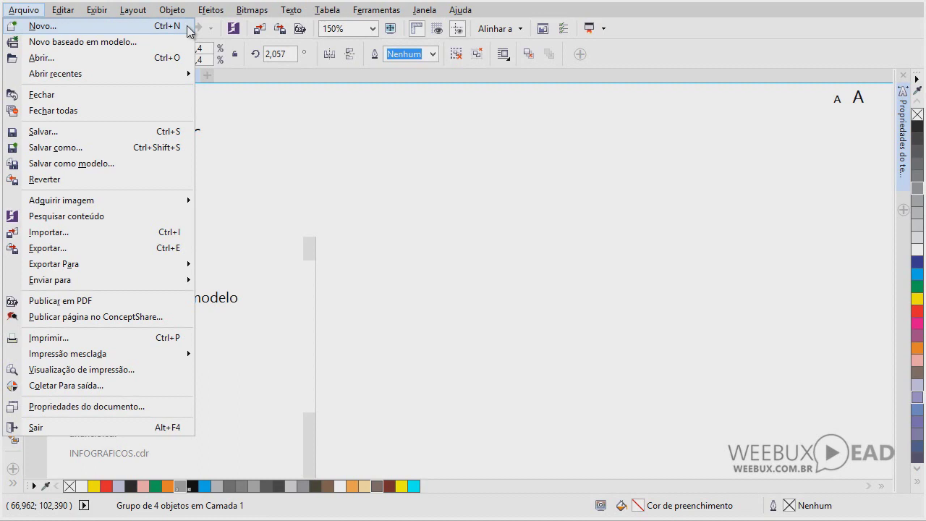
left_click(186, 26)
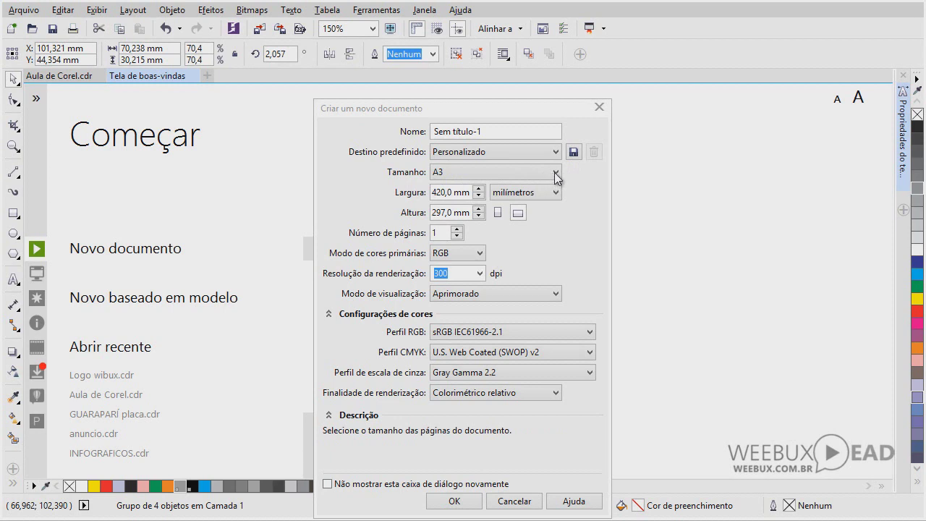
Set the new document's page size to A4 (210 × 297 mm)
left_click(555, 172)
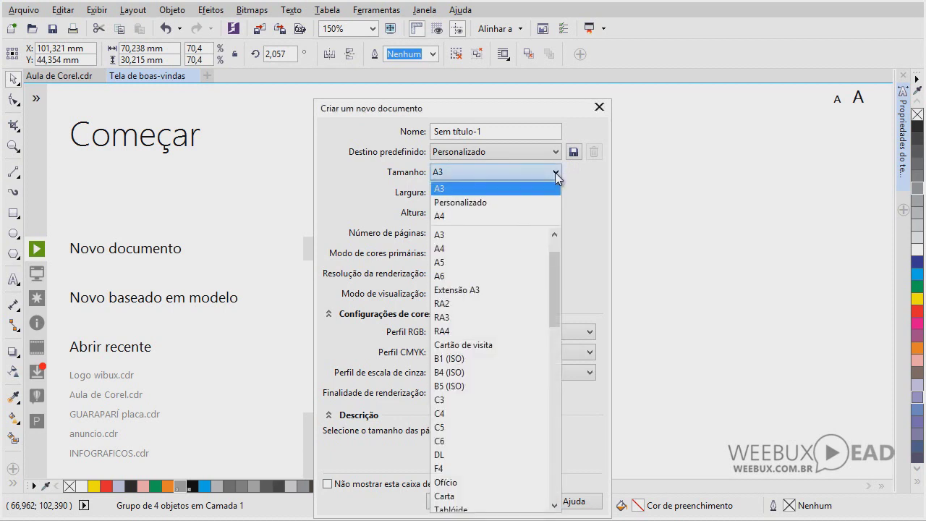
left_click(503, 217)
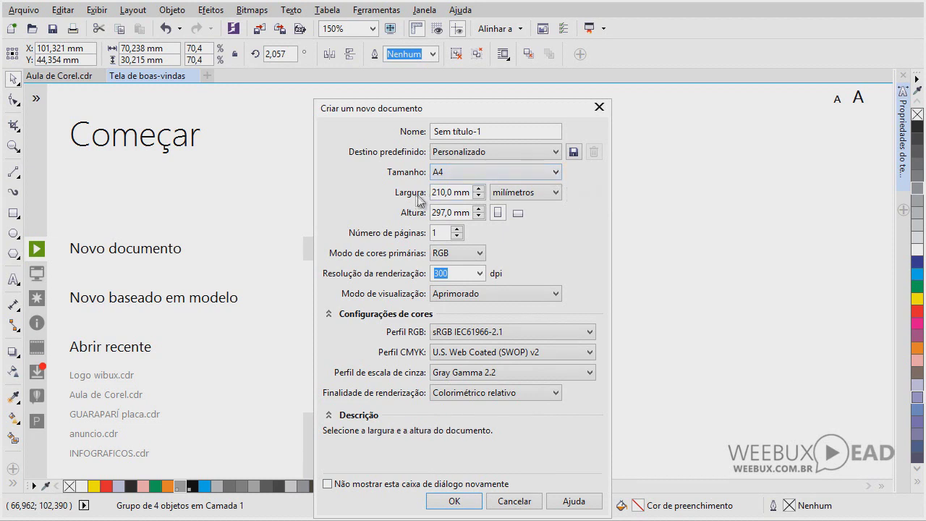
left_click(556, 193)
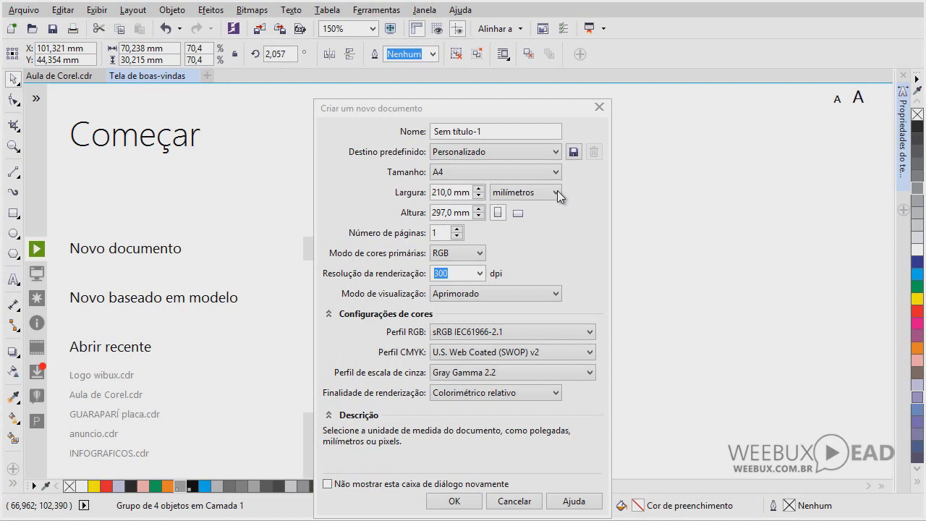
left_click(557, 192)
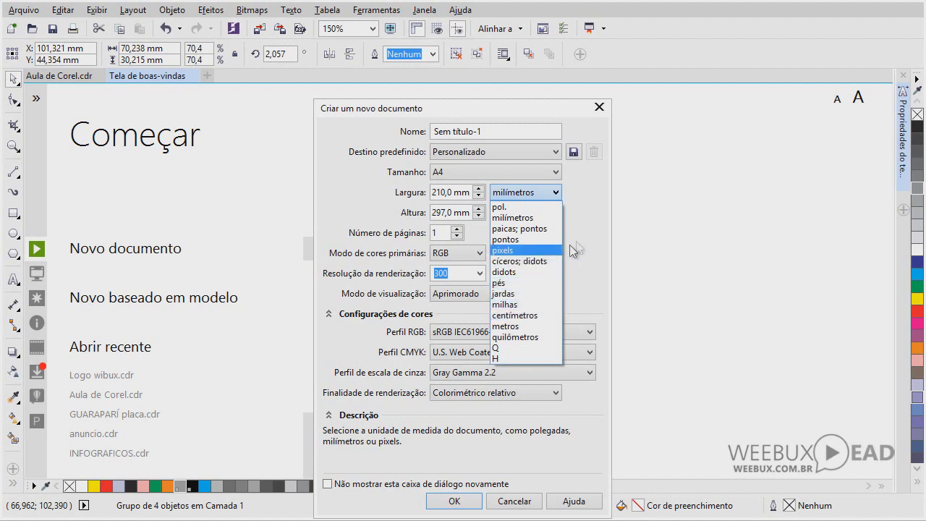
left_click(619, 232)
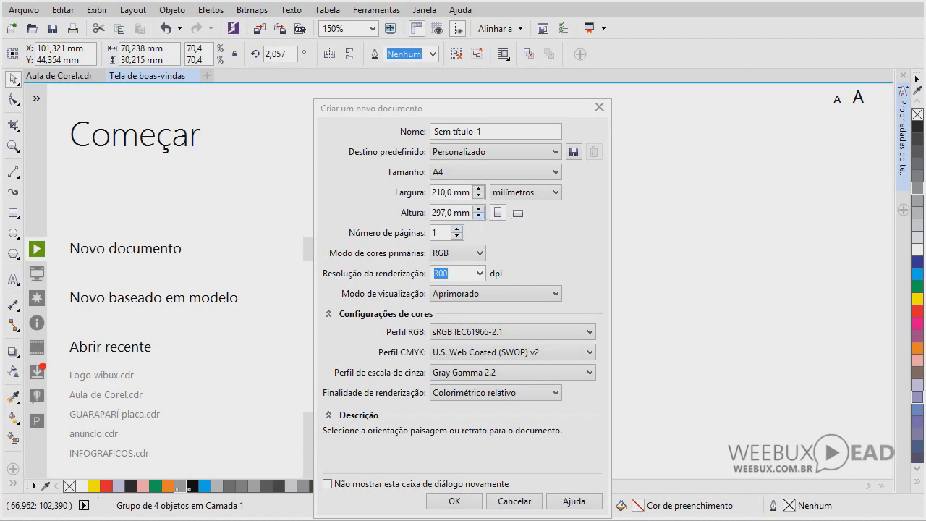
left_click(461, 229)
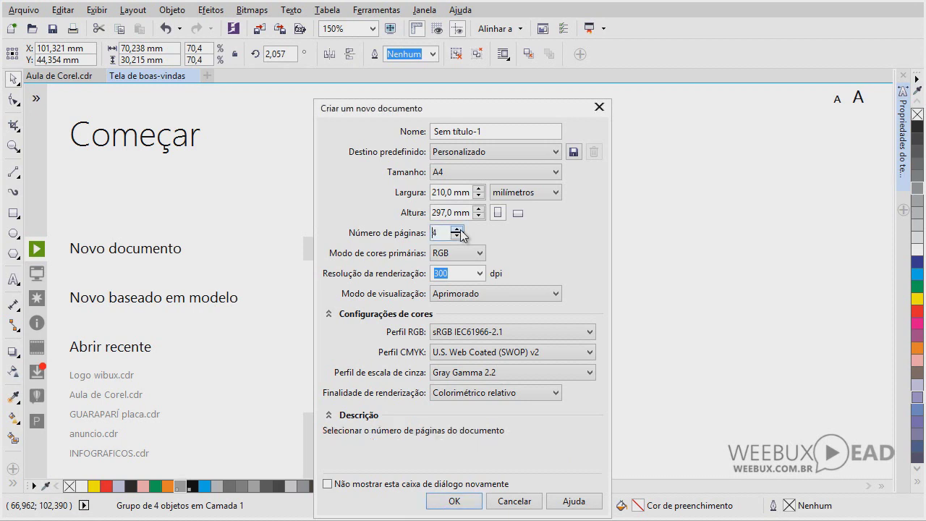
left_click(461, 230)
left_click(461, 237)
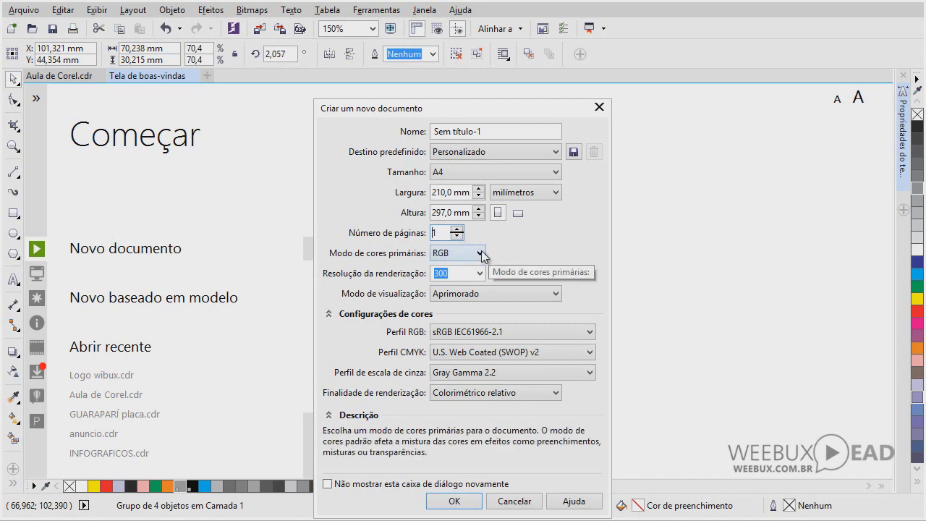
left_click(481, 254)
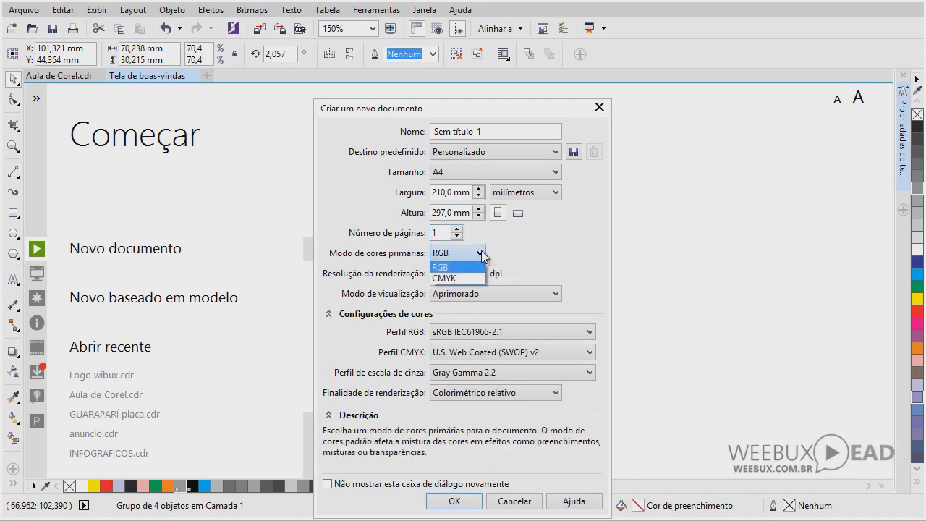
left_click(478, 267)
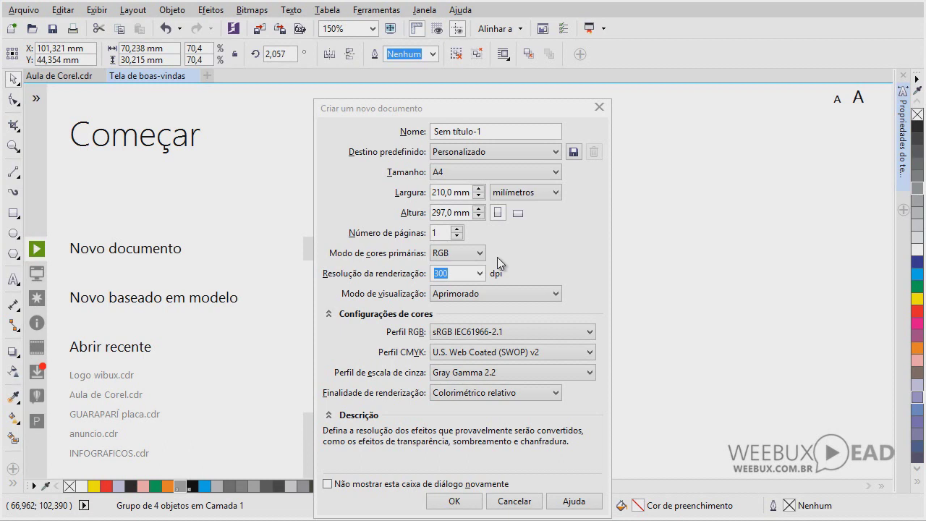
left_click(479, 252)
left_click(484, 262)
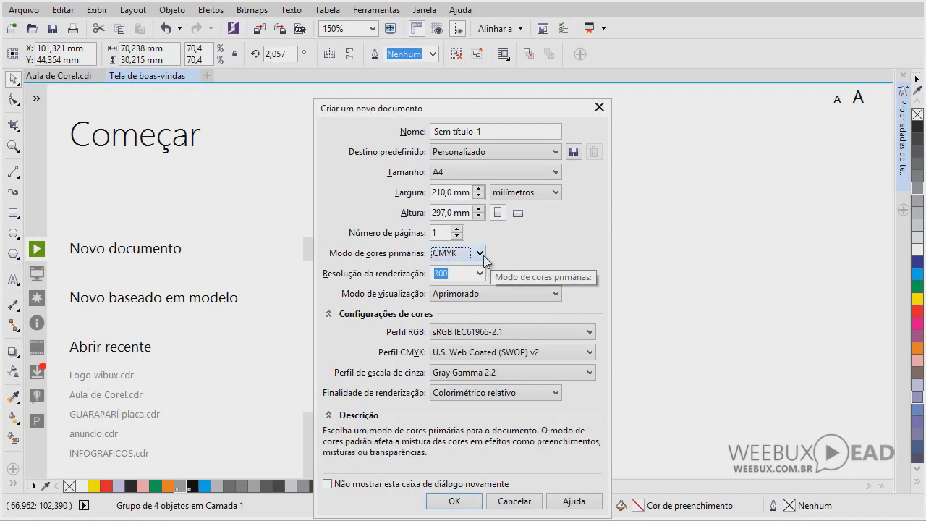
left_click(479, 253)
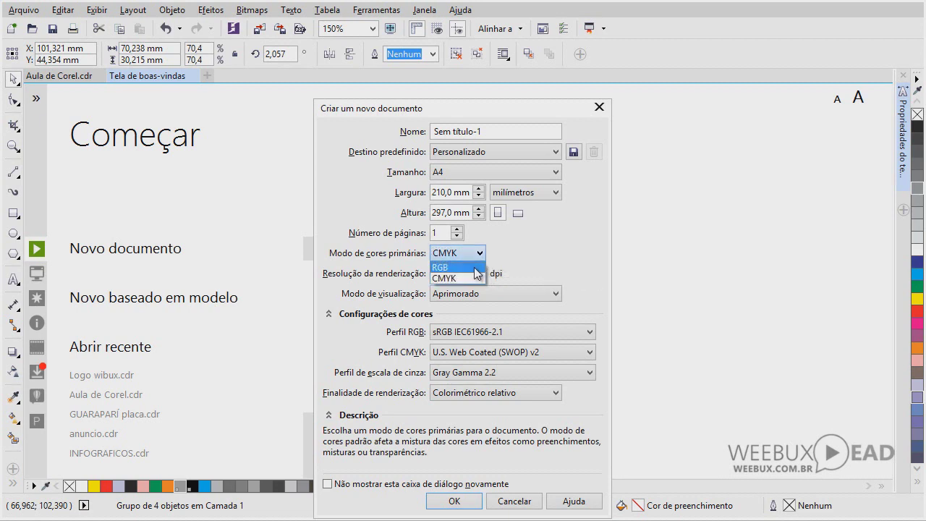
left_click(476, 264)
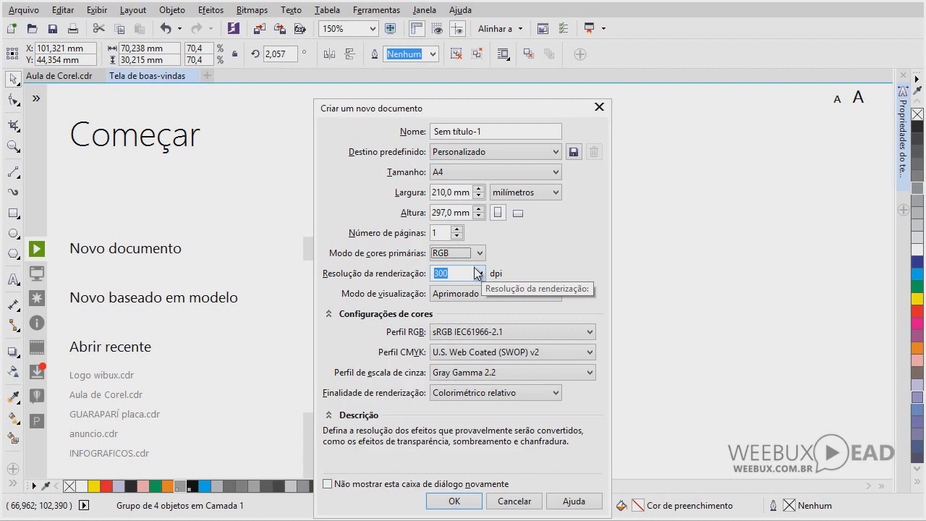
key("alt+Tab")
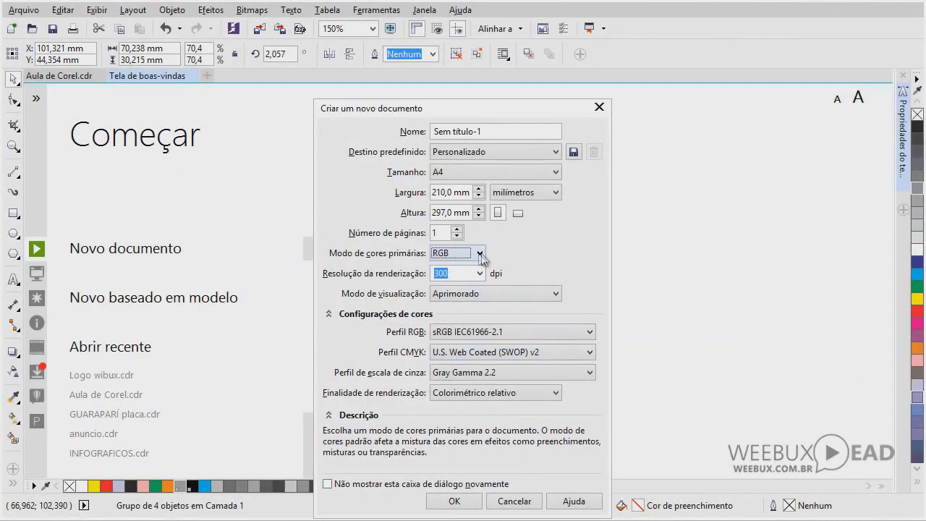
left_click(481, 255)
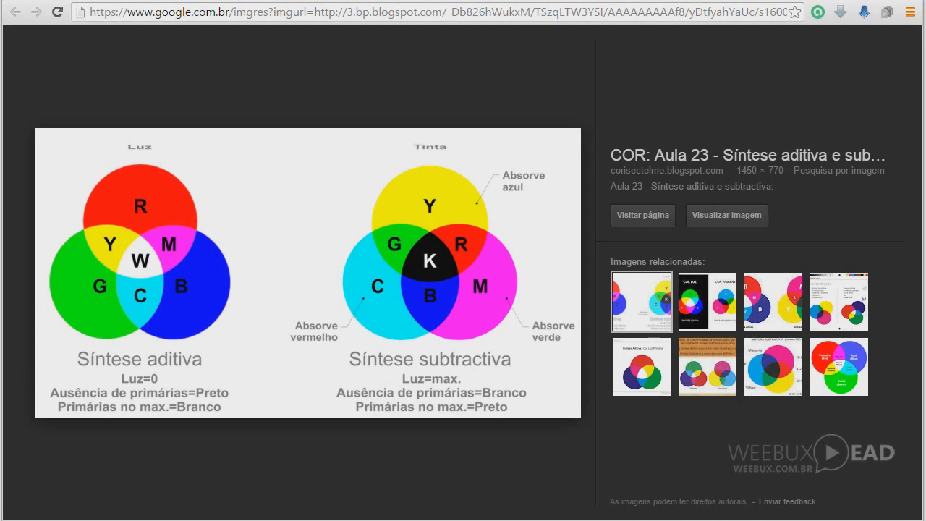
Return from the colour-synthesis image to CorelDRAW's new-document dialog
key("alt+Tab")
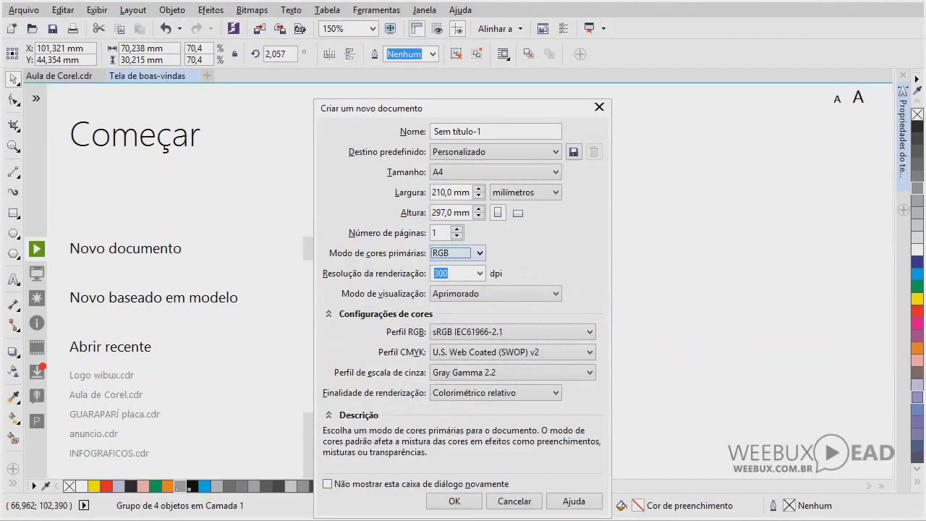
Set the primary colour mode to CMYK and keep Aprimorado display mode
left_click(478, 253)
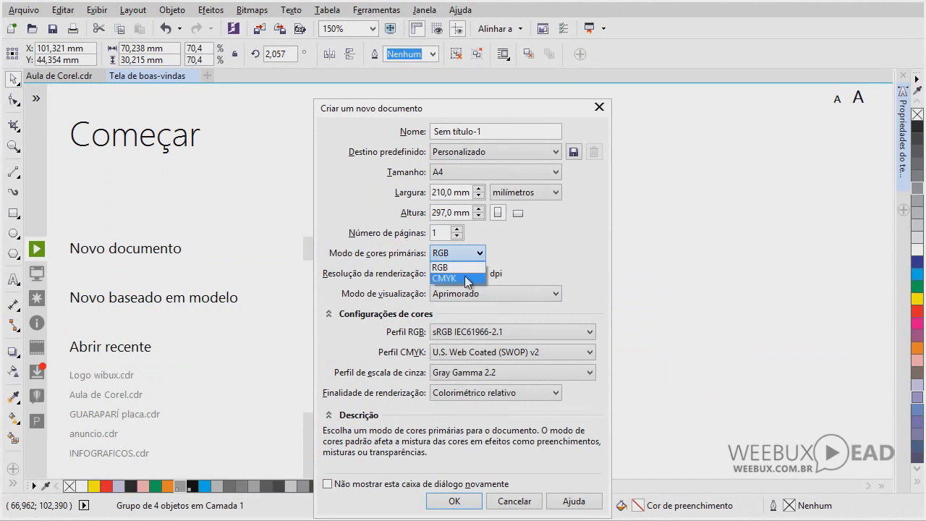
left_click(464, 277)
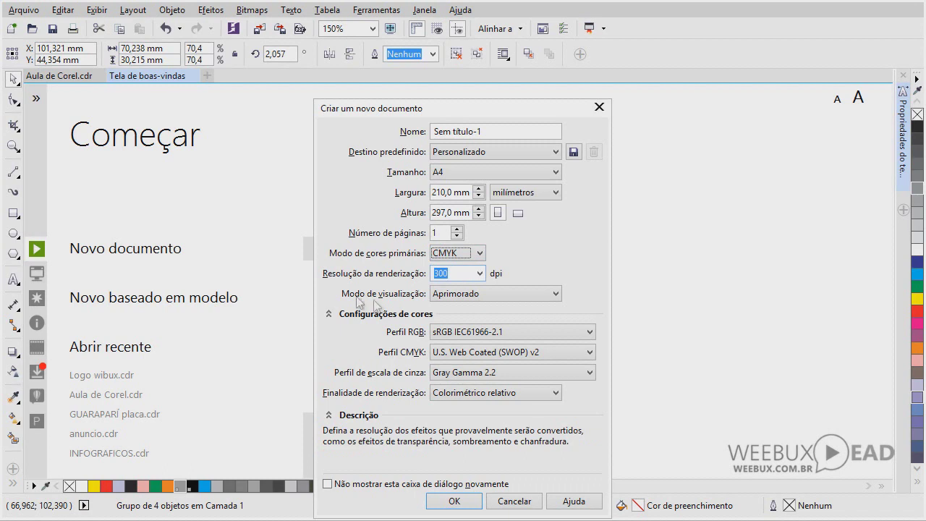
left_click(558, 295)
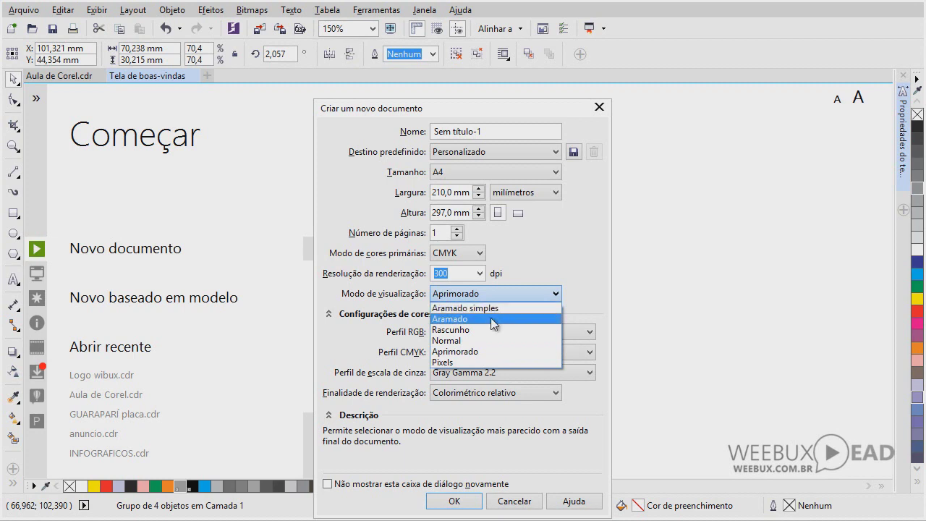
left_click(474, 350)
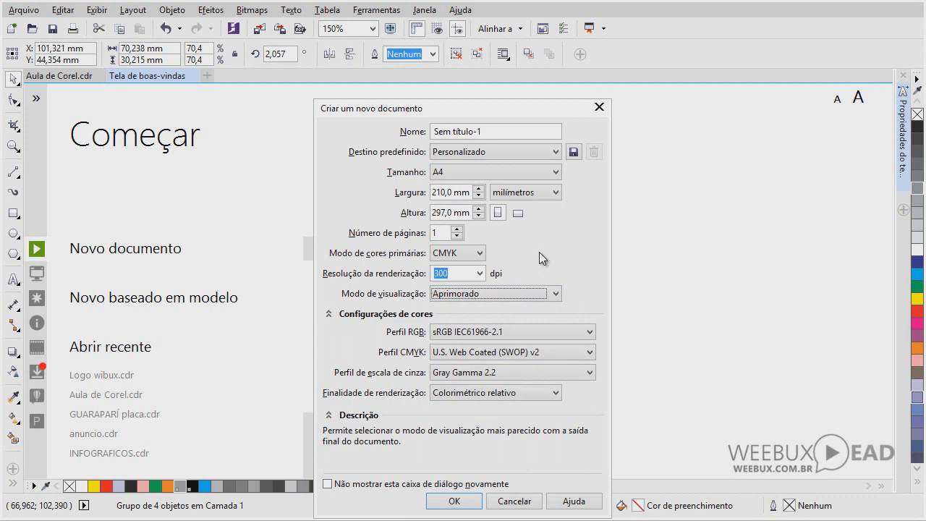
Collapse the colour profile settings and create the A4 portrait document
left_click(542, 332)
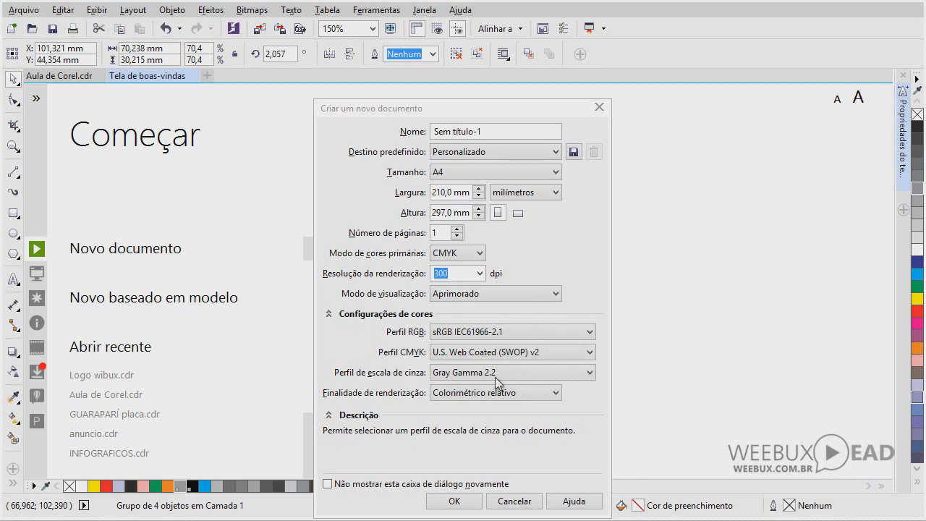
left_click(328, 314)
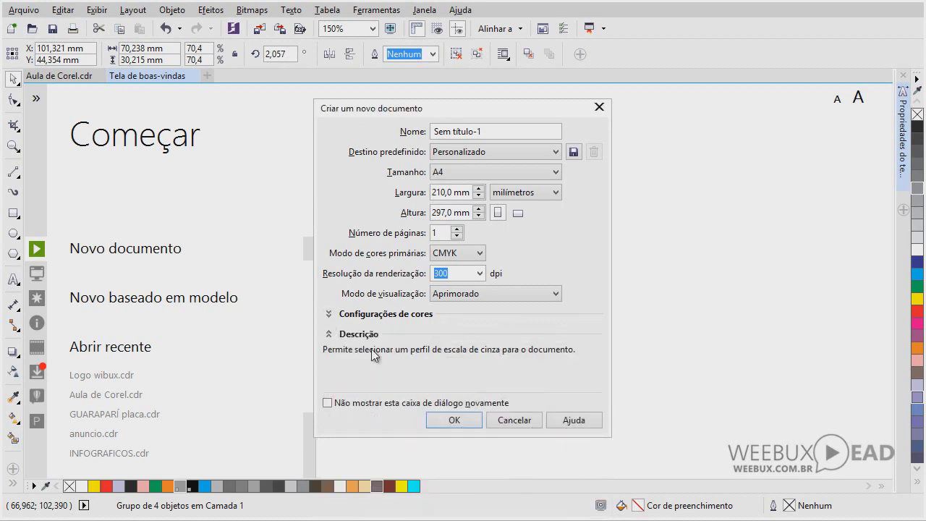
left_click(454, 423)
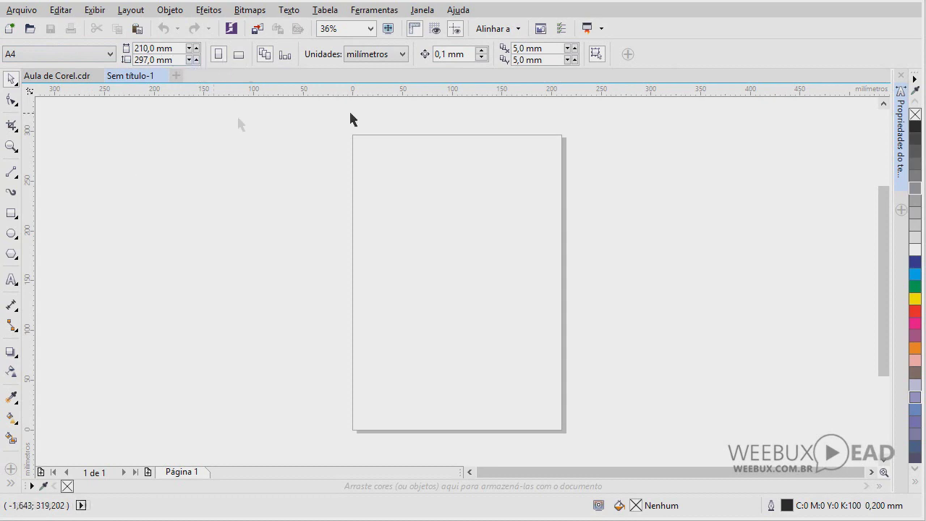
left_click(12, 216)
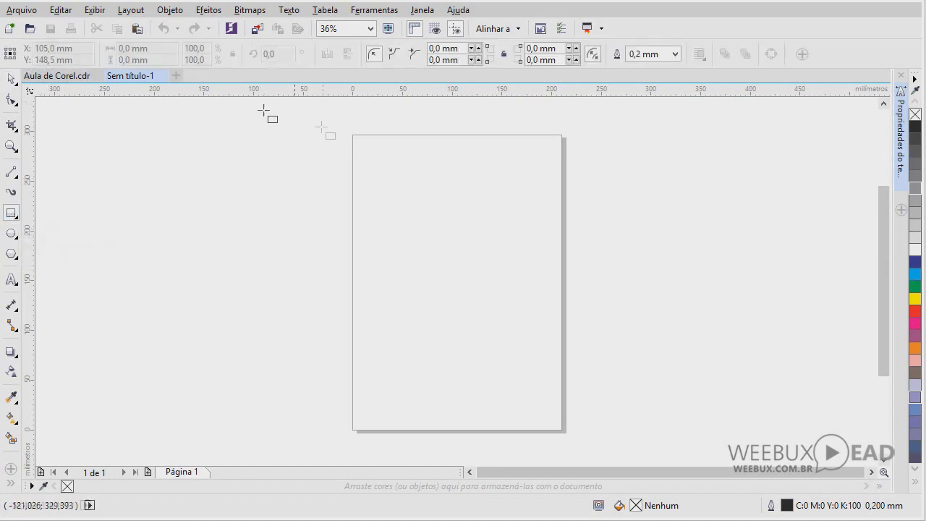
Draw a roughly 98 × 98 mm square near the page's top-left
left_click_drag(371, 171, 469, 269)
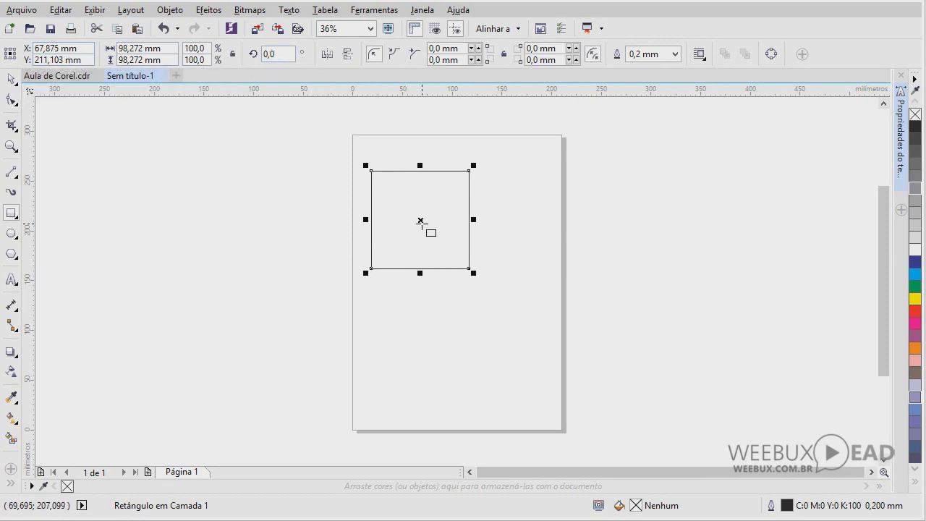
left_click(266, 54)
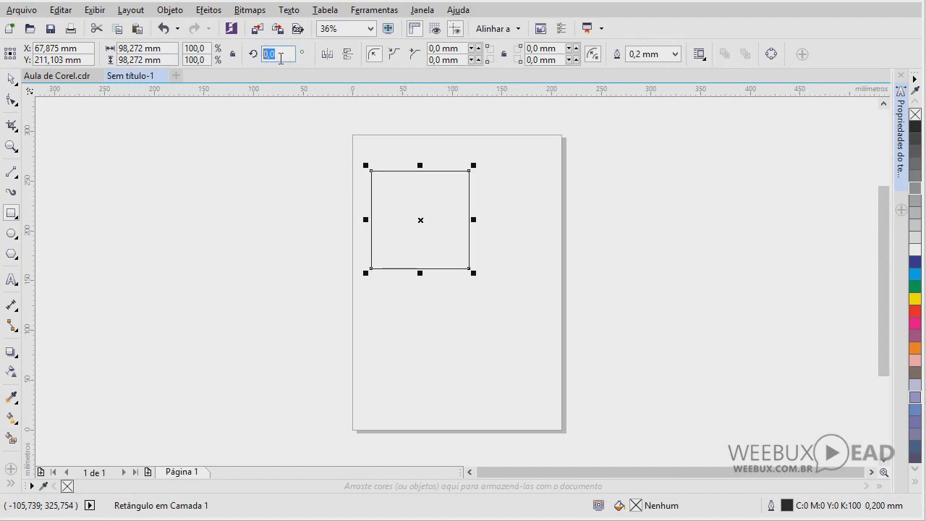
Rotate the square to 45°, then set its rotation back to 0°
type("45")
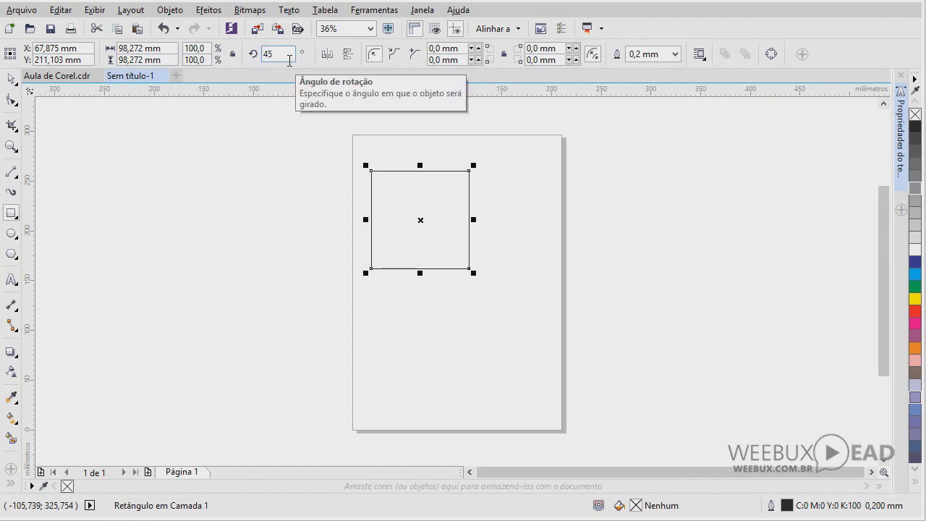
key("Return")
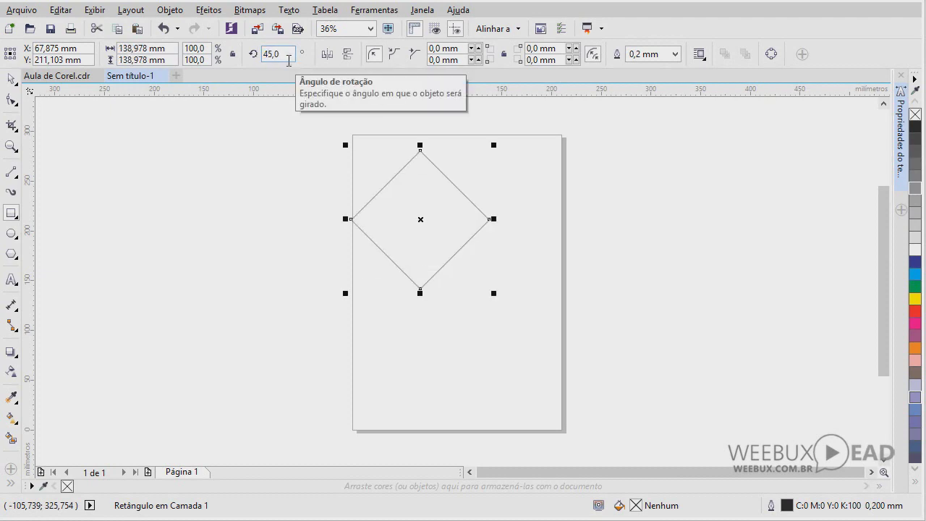
left_click_drag(287, 58, 264, 56)
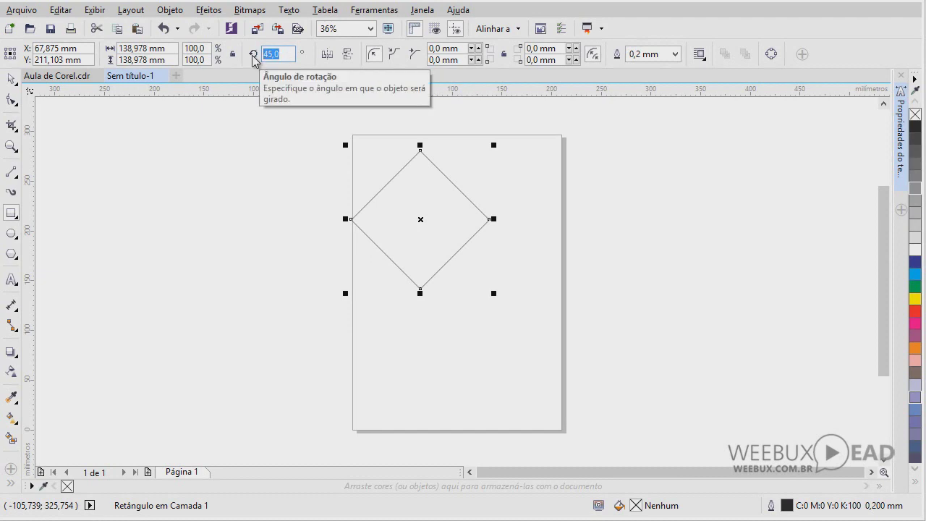
type("0")
key("Return")
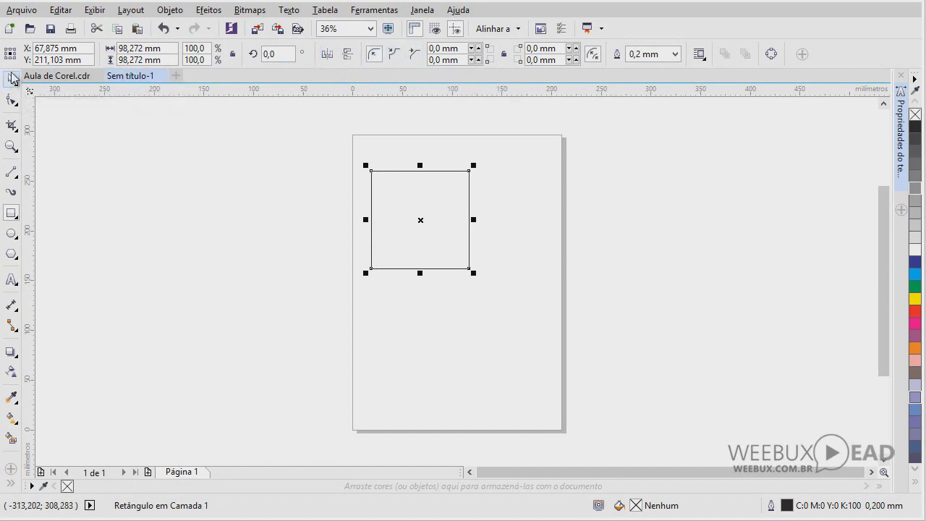
Select the square and delete it, leaving the page empty
left_click(12, 78)
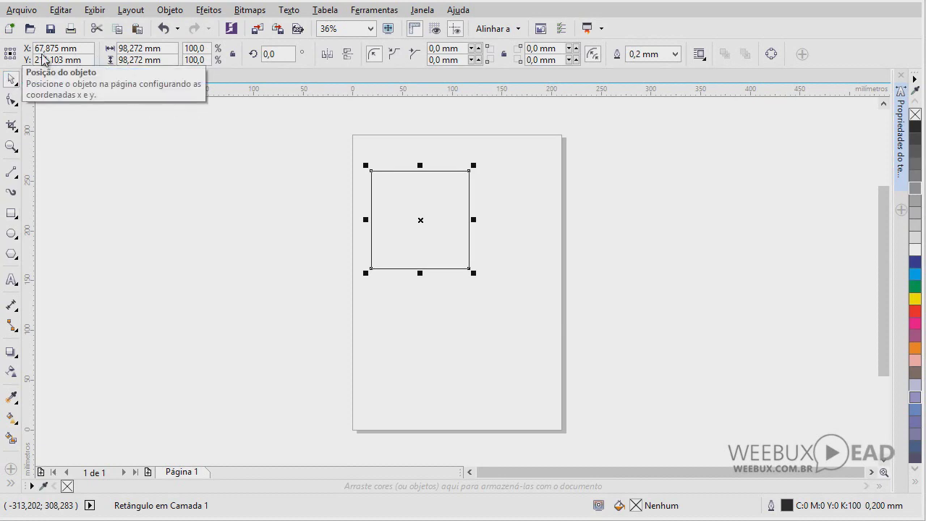
left_click(406, 218)
key("Delete")
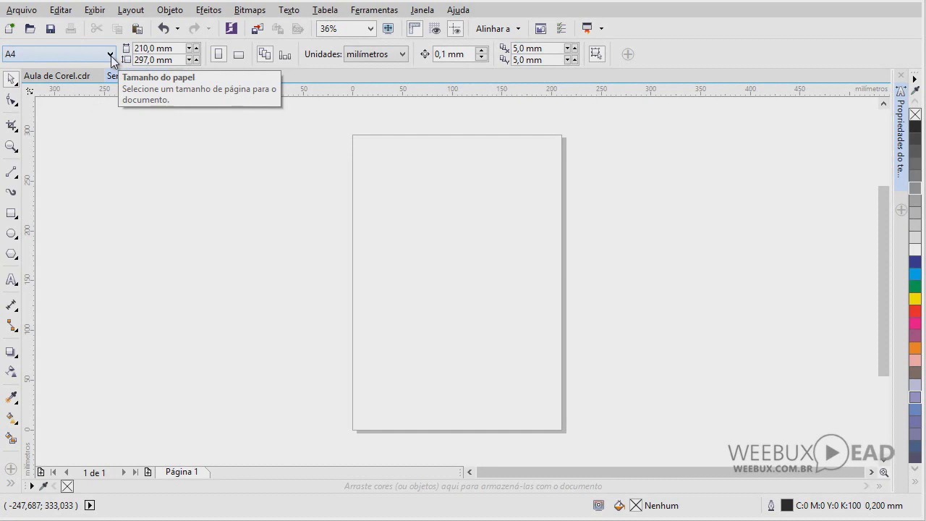
Set the page width to 150 mm, correcting a mistyped 1.500 entry
left_click(111, 56)
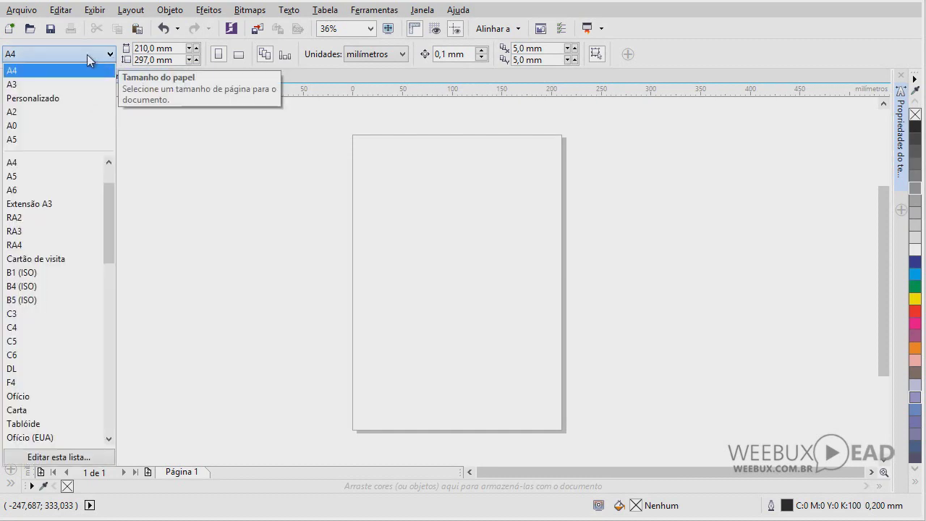
left_click(90, 60)
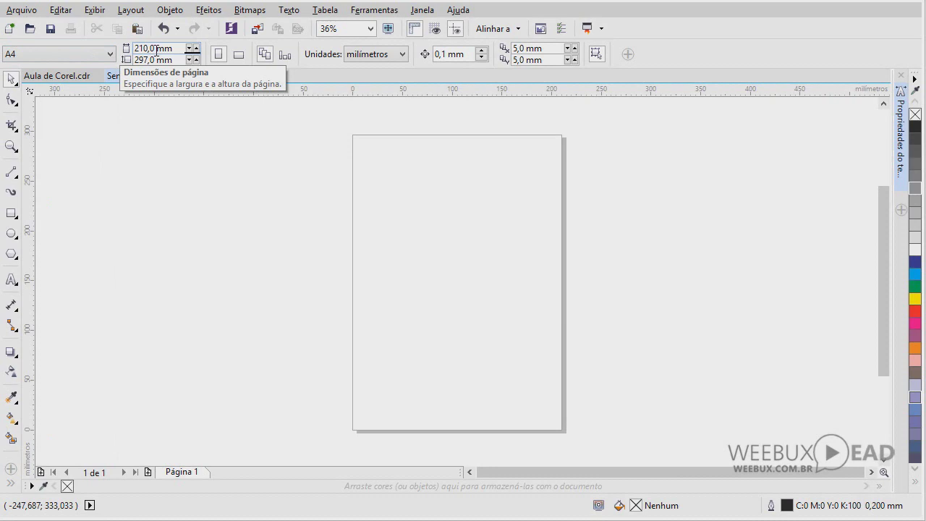
double_click(157, 50)
type("1.50")
type("0")
key("Return")
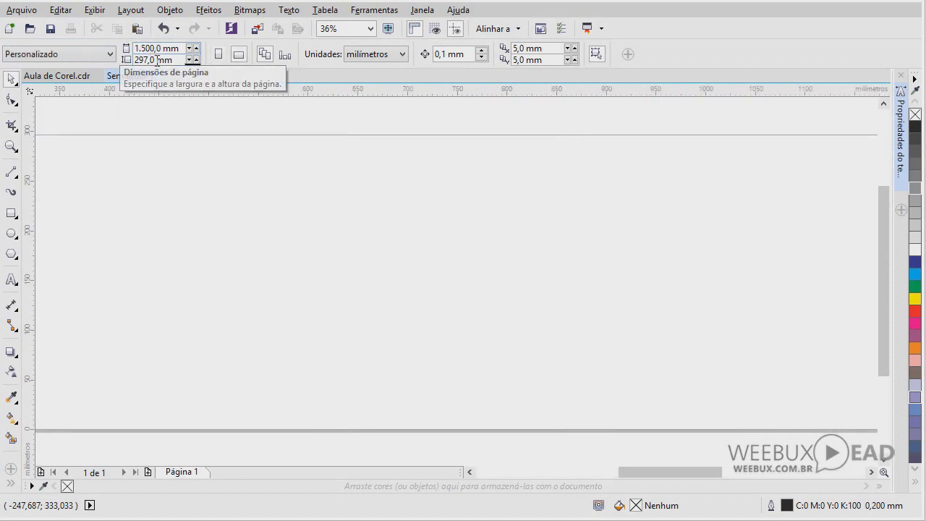
double_click(159, 48)
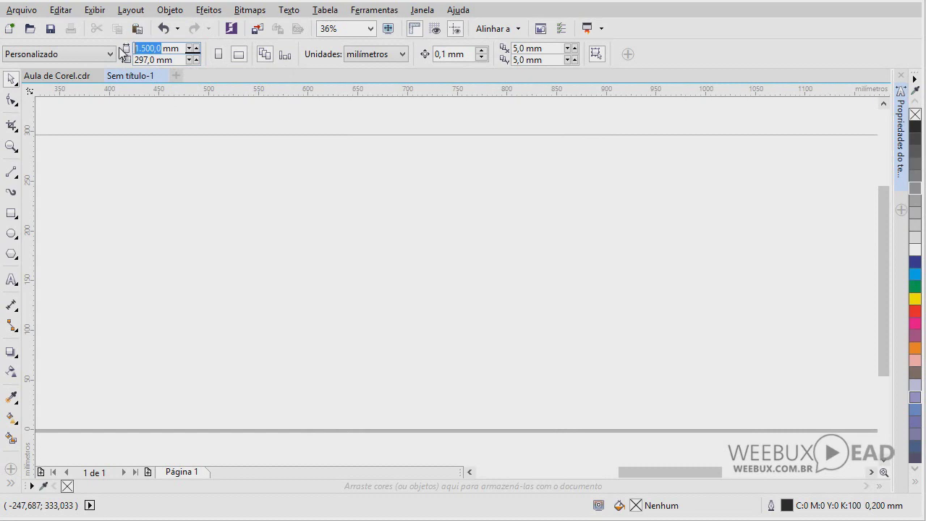
type("150")
key("Return")
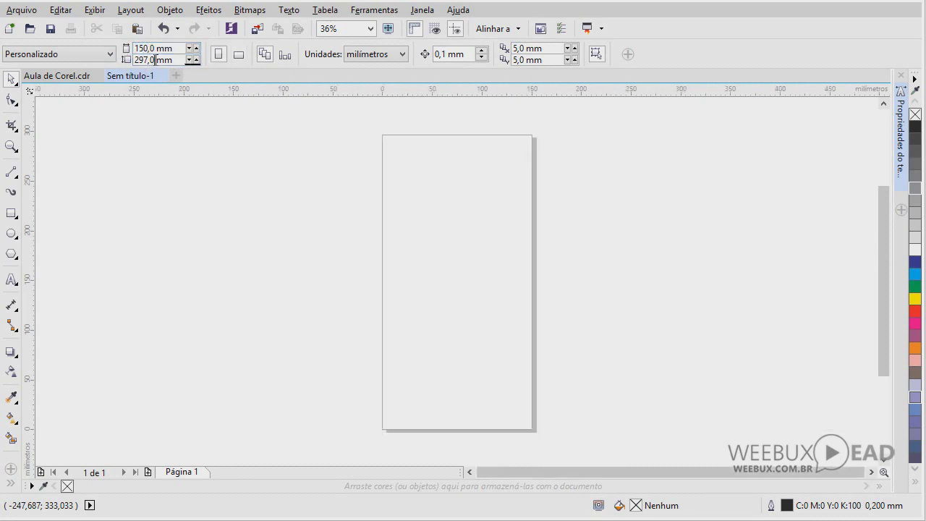
Set the page height to 200 mm and switch to landscape orientation
double_click(155, 60)
type("200")
key("Return")
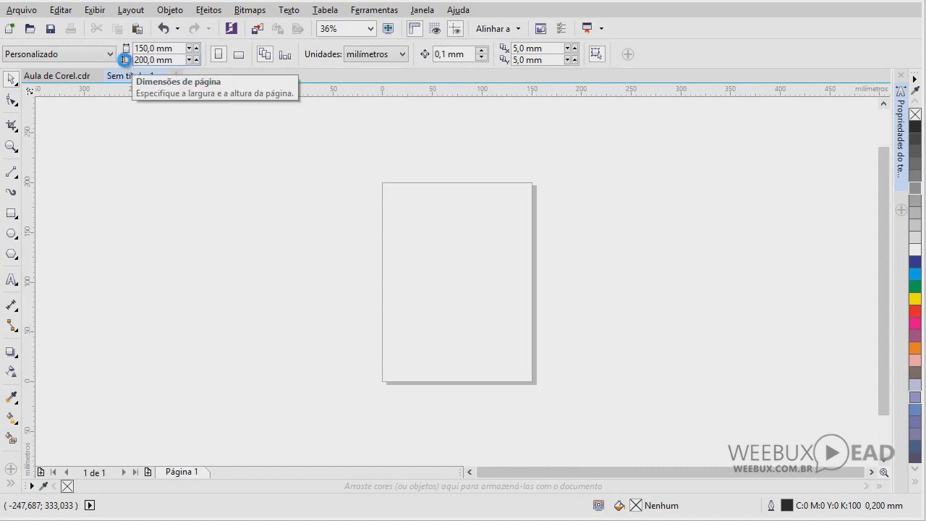
left_click(237, 55)
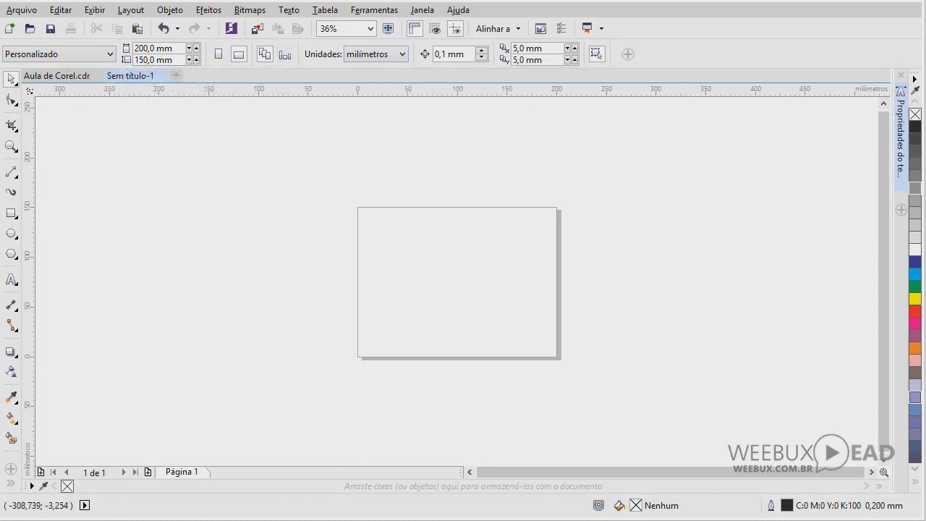
Zoom in with a marquee so the 200 × 150 mm page fills the window
left_click(11, 146)
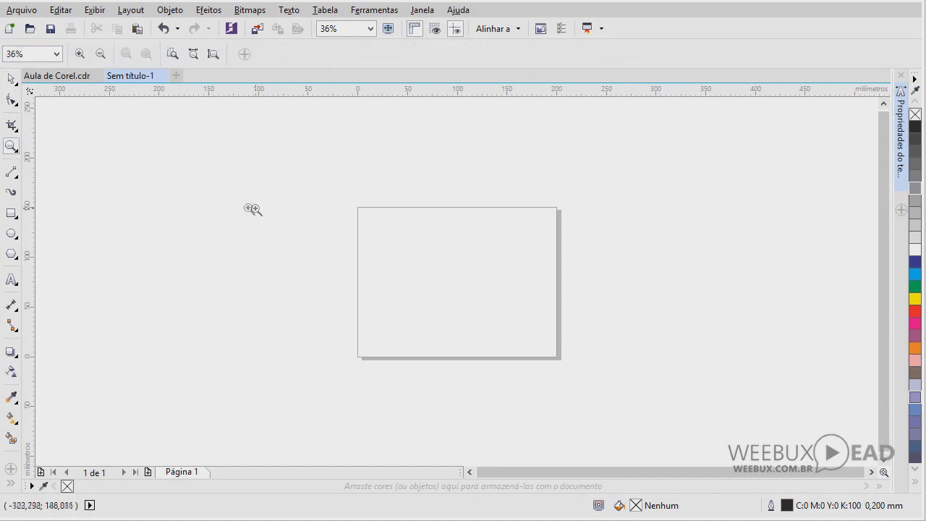
left_click_drag(342, 190, 585, 378)
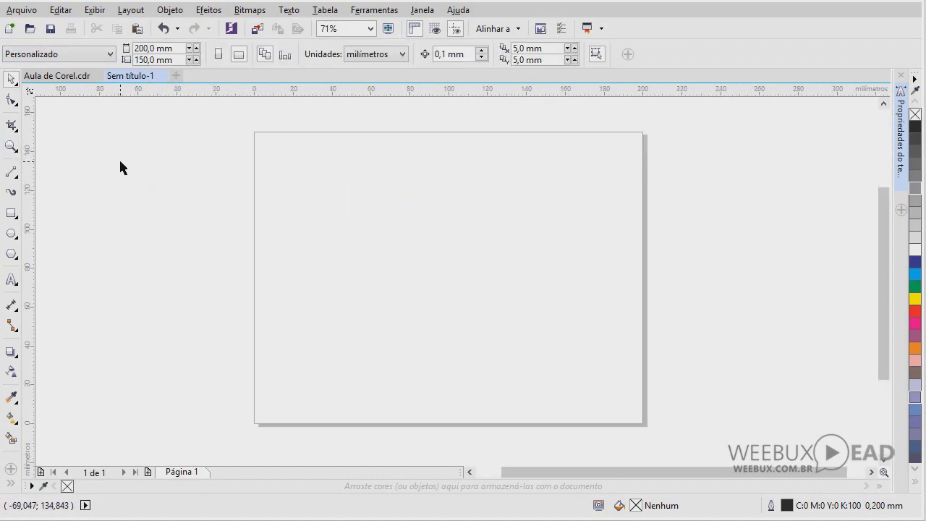
left_click(11, 147)
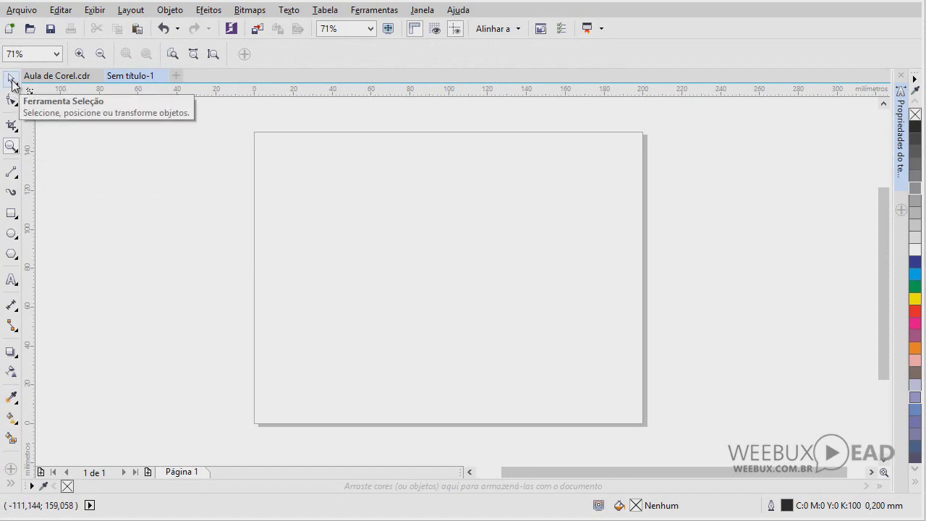
key("space")
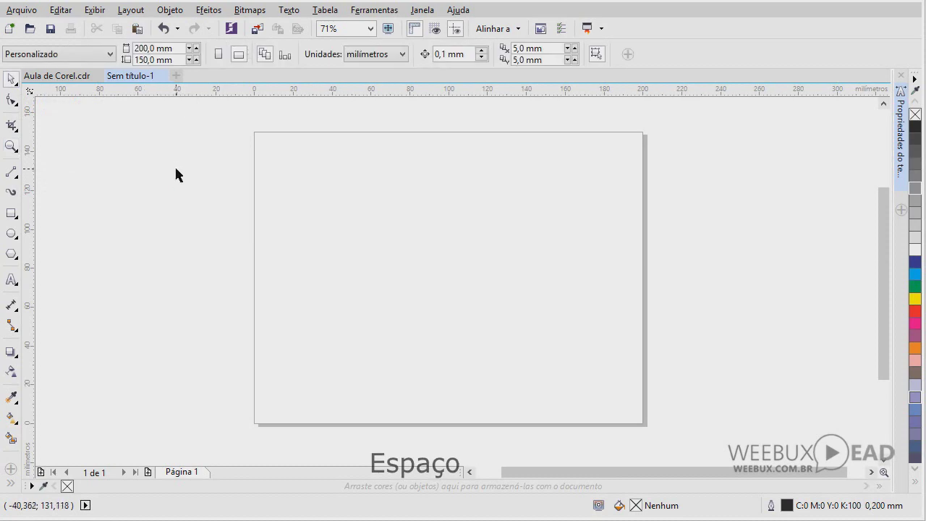
key("space")
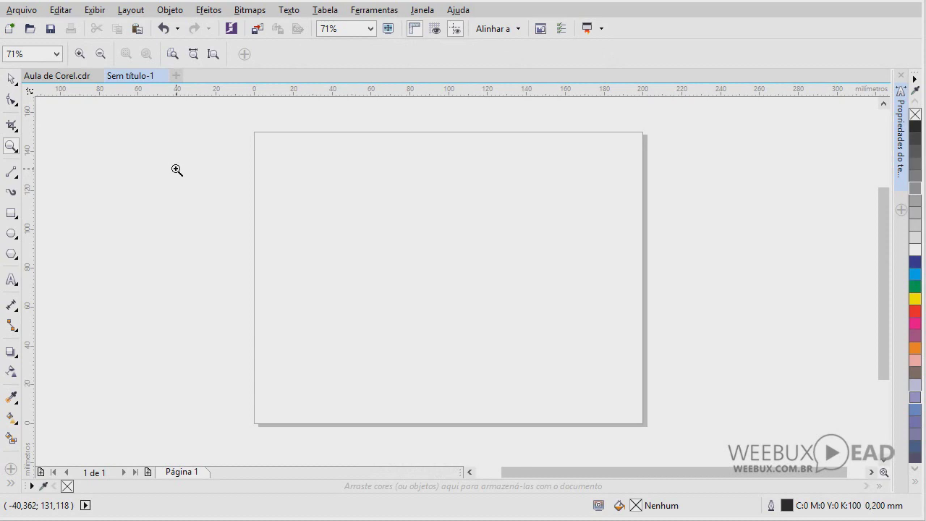
left_click(11, 213)
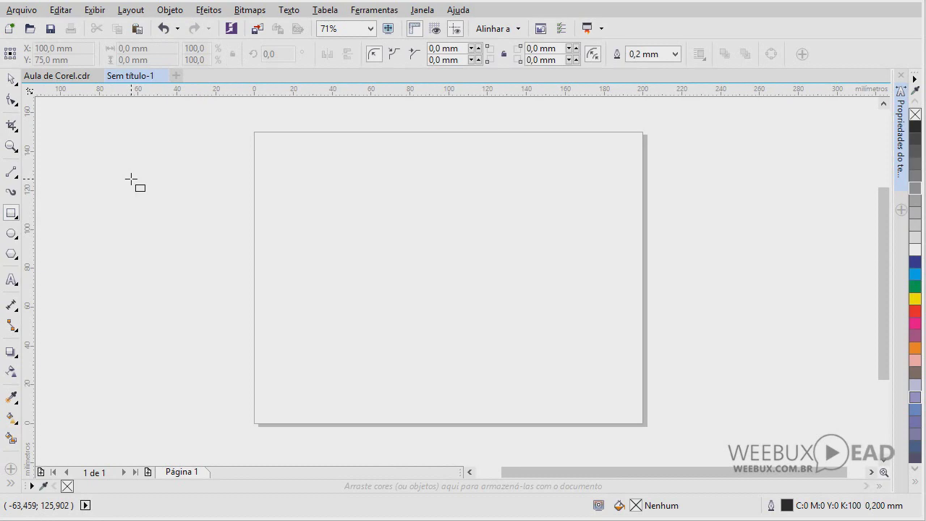
key("space")
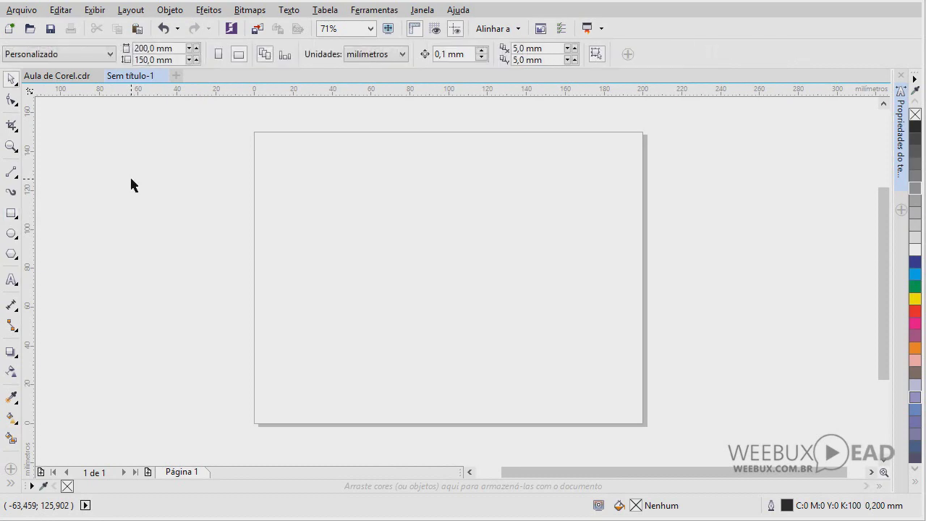
key("space")
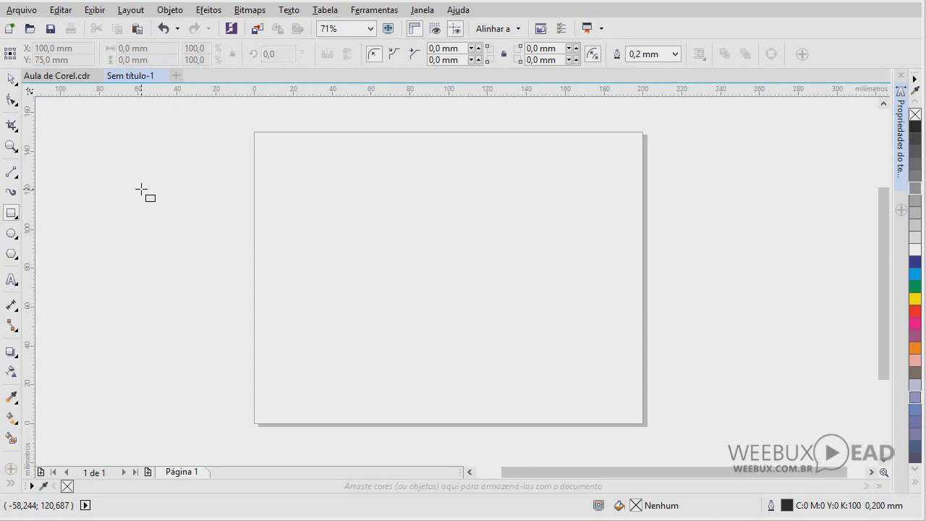
key("space")
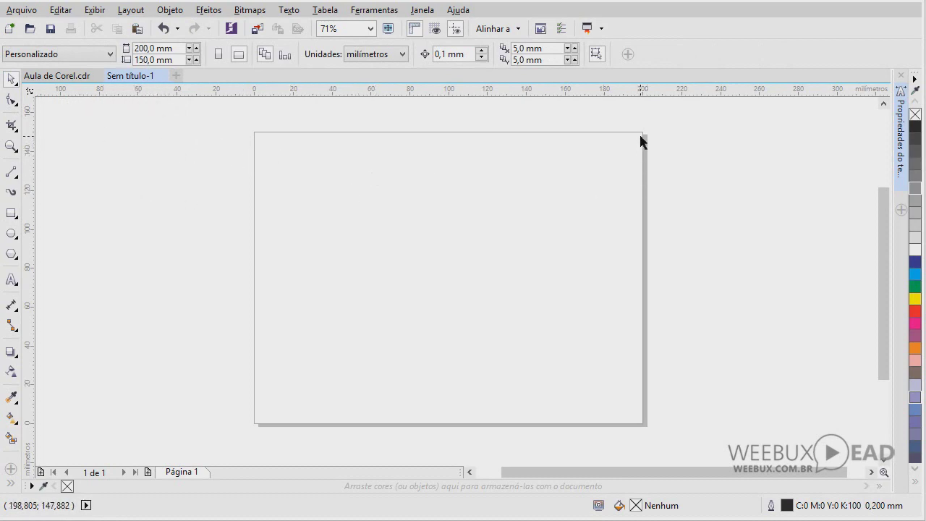
double_click(646, 218)
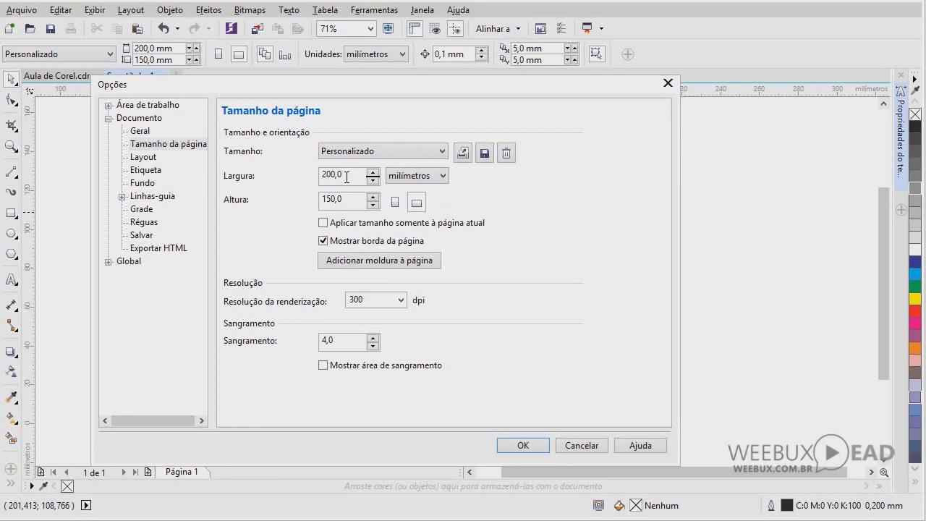
Change the page size preset to A4 (297 × 210 mm) and apply it to all pages
left_click(442, 151)
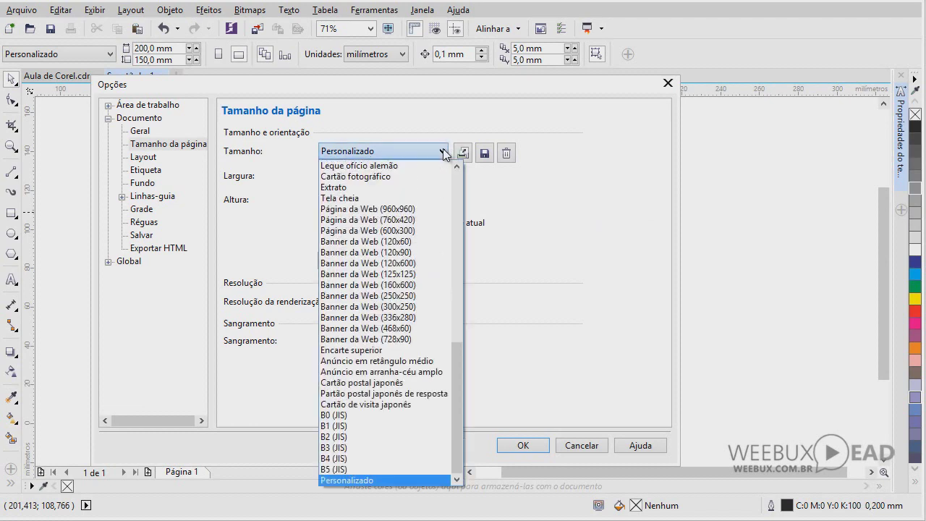
left_click_drag(456, 416, 449, 250)
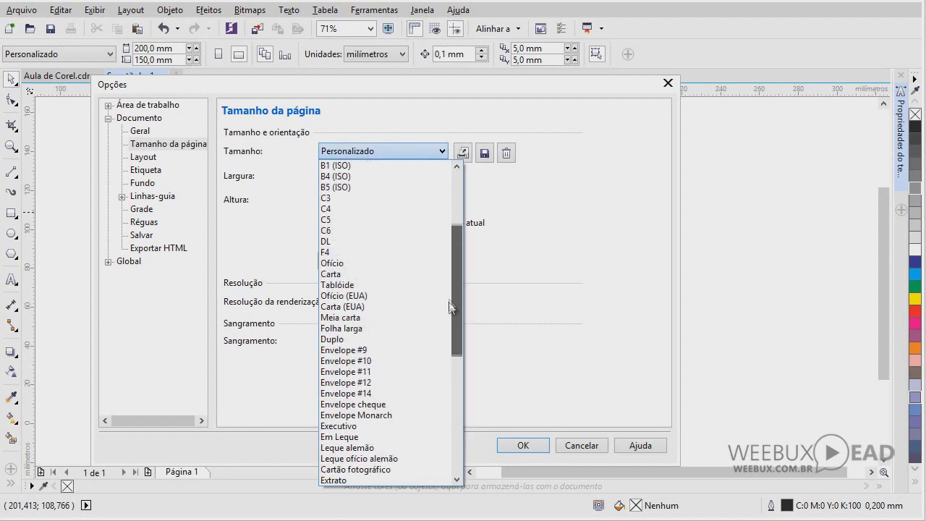
left_click(332, 209)
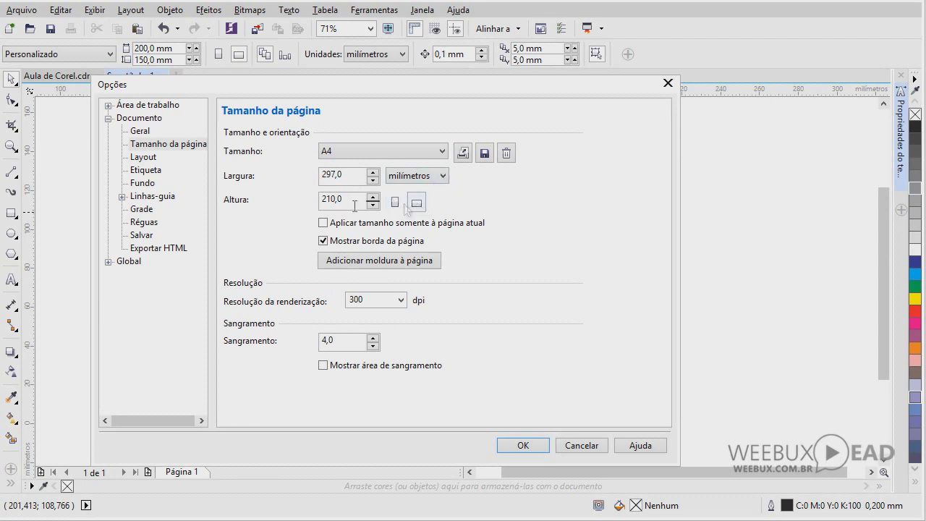
left_click(324, 224)
left_click(323, 223)
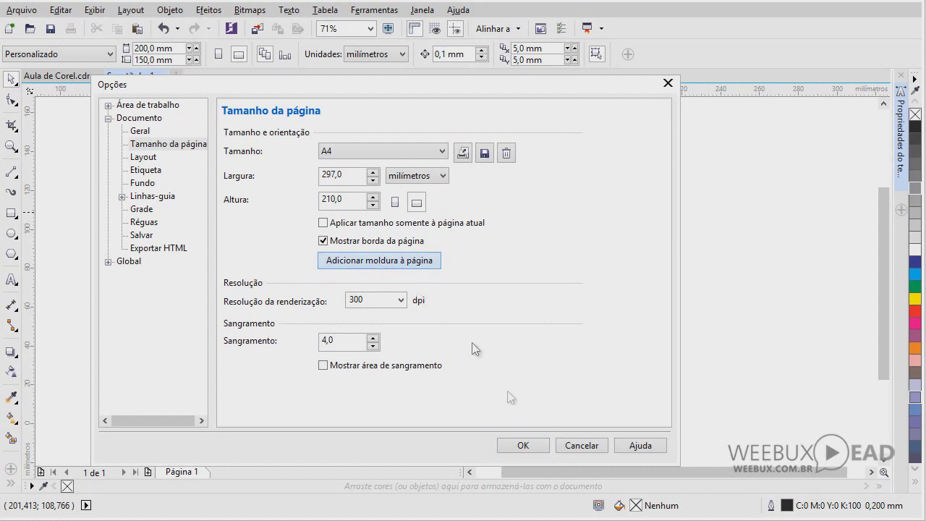
Confirm the A4 settings and re-centre the frame rectangle on the page with P
left_click(527, 443)
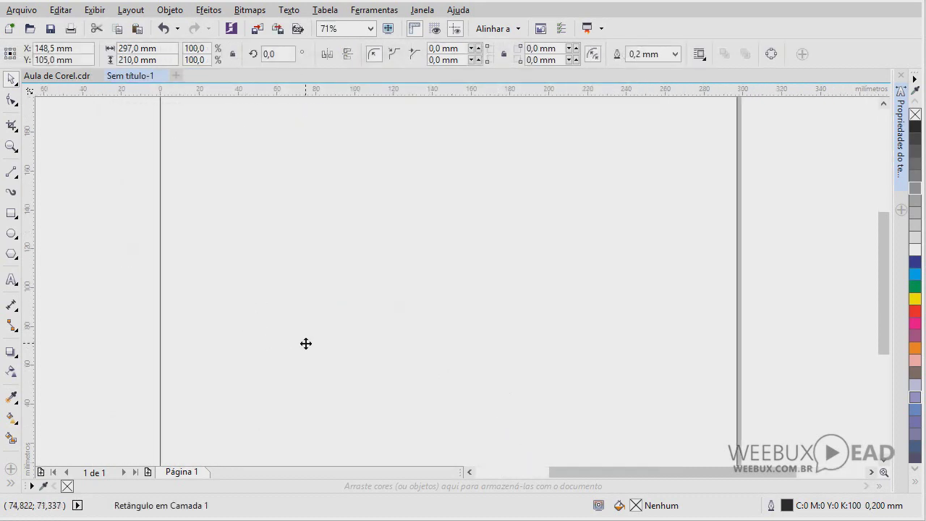
scroll(306, 343, "down", 3)
left_click(190, 244)
left_click_drag(248, 263, 316, 332)
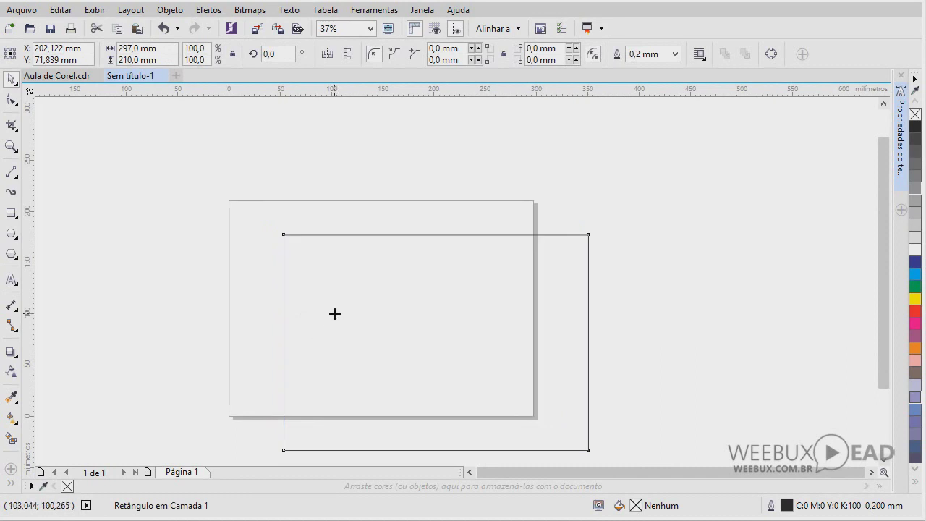
key("p")
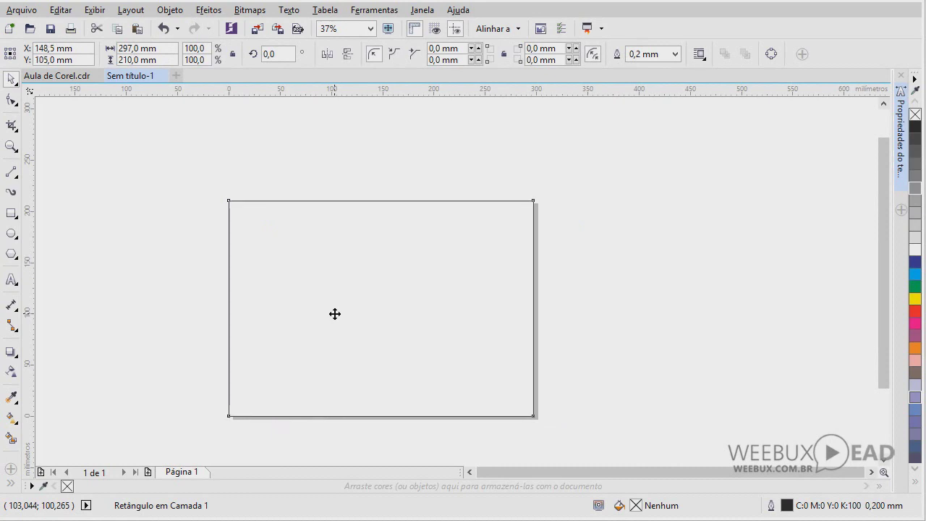
left_click(335, 314)
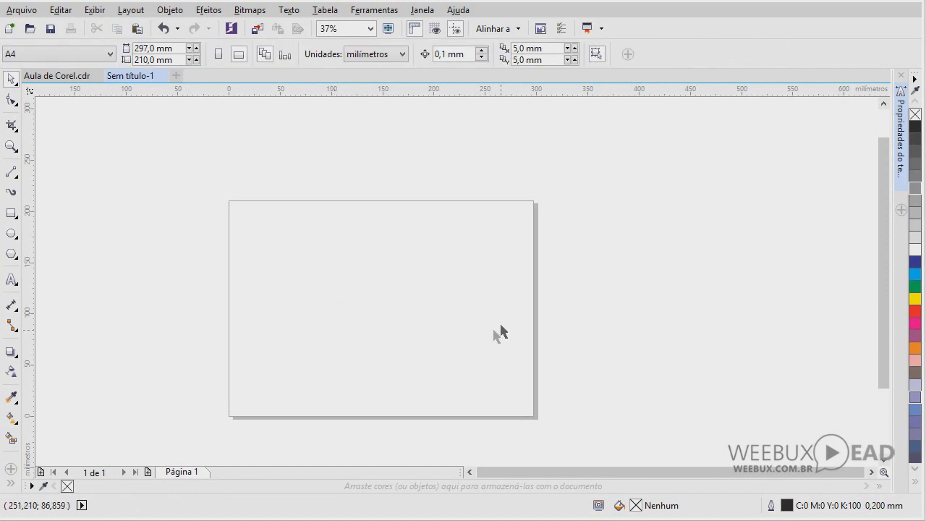
Create a rectangle exactly matching the A4 page border
double_click(12, 215)
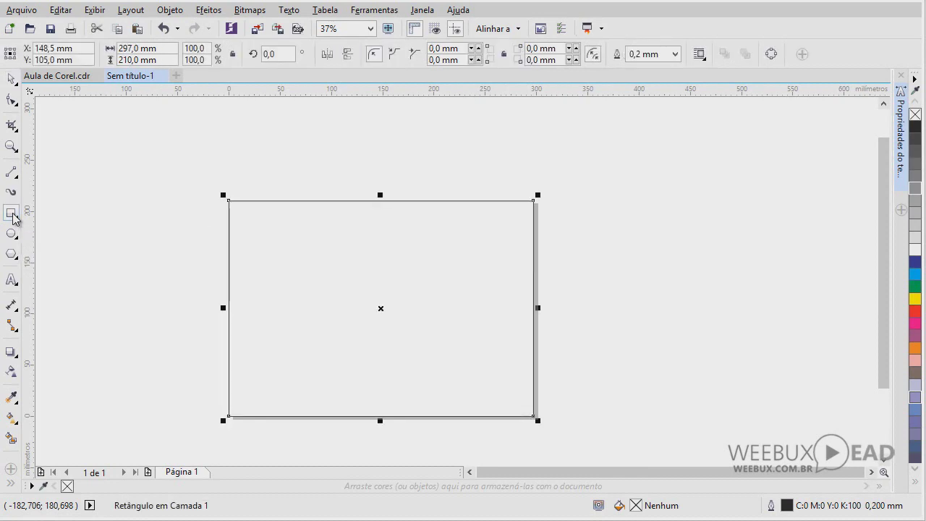
left_click(11, 78)
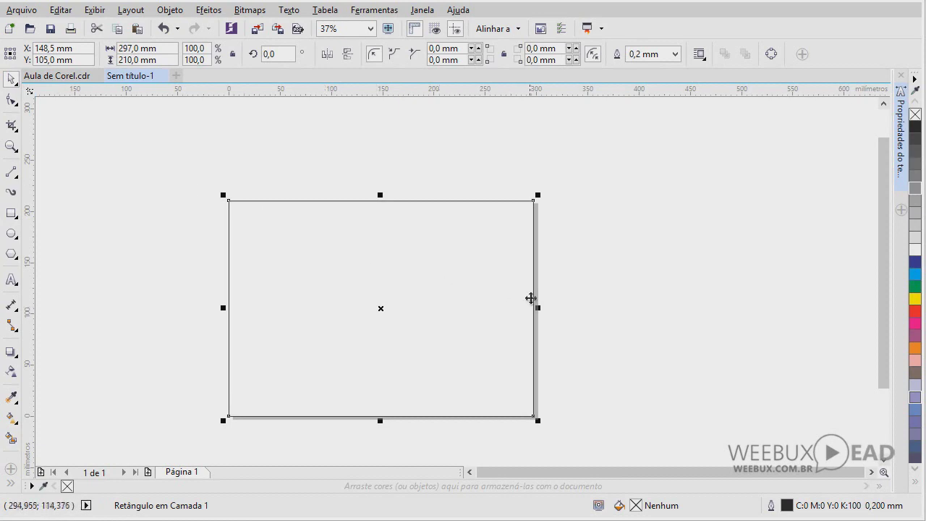
double_click(537, 302)
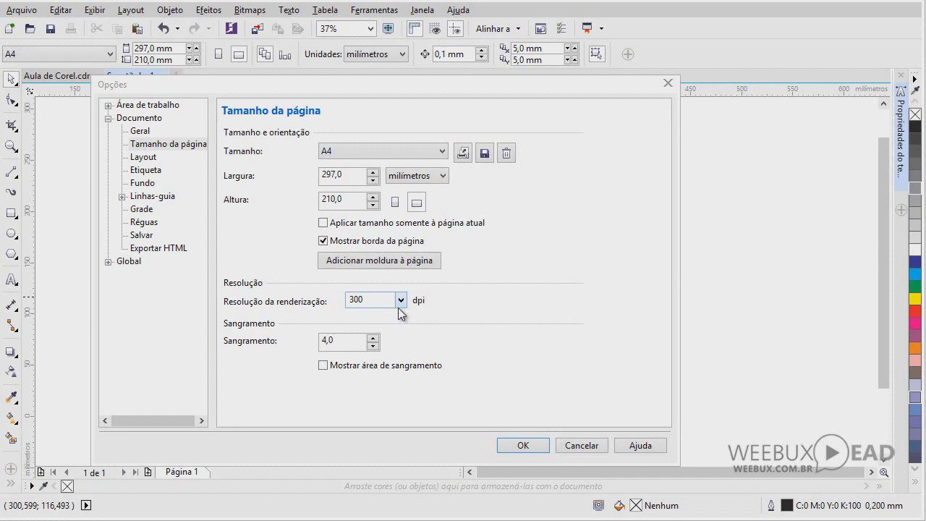
Set Resolução da renderização to 96 dpi and confirm the page options with OK
left_click(400, 300)
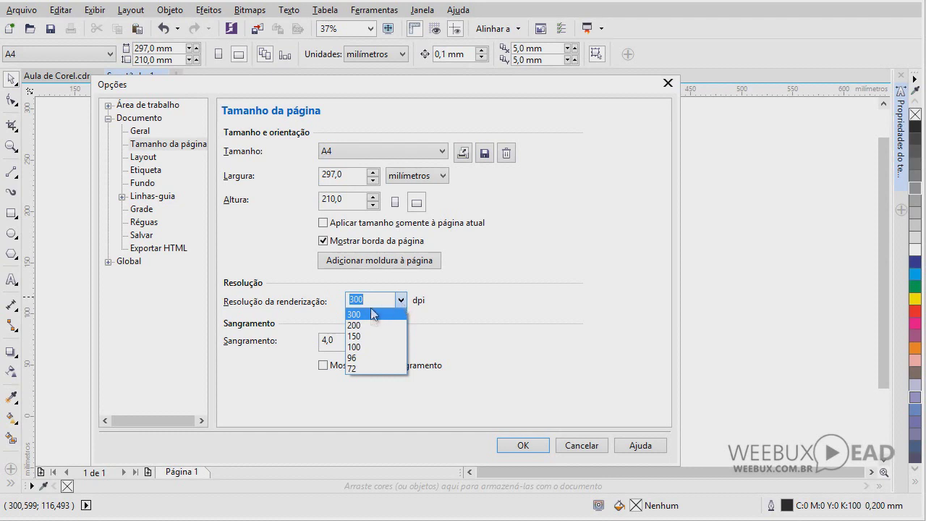
left_click(365, 360)
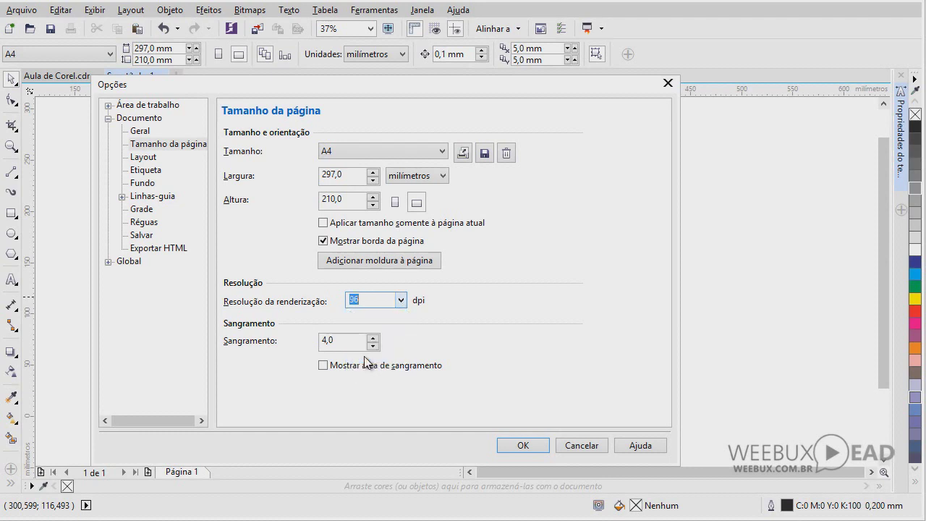
left_click(402, 300)
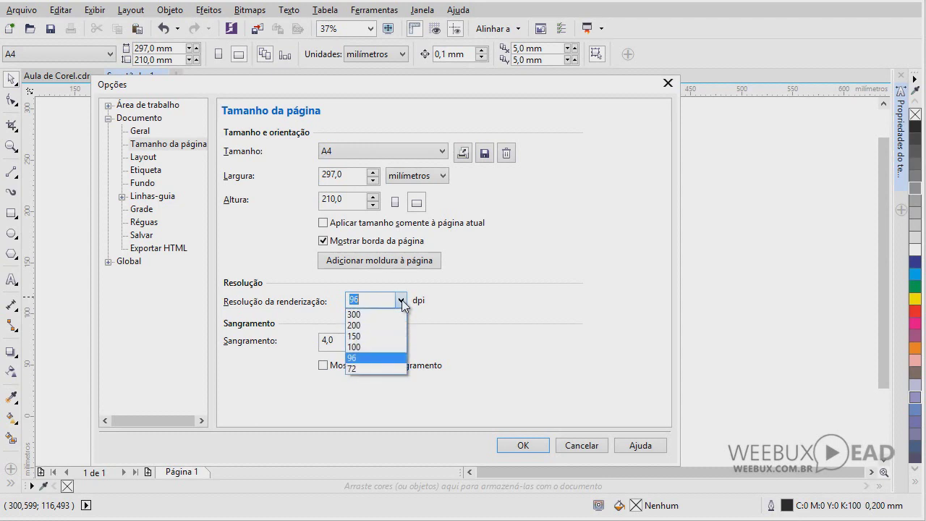
left_click(376, 358)
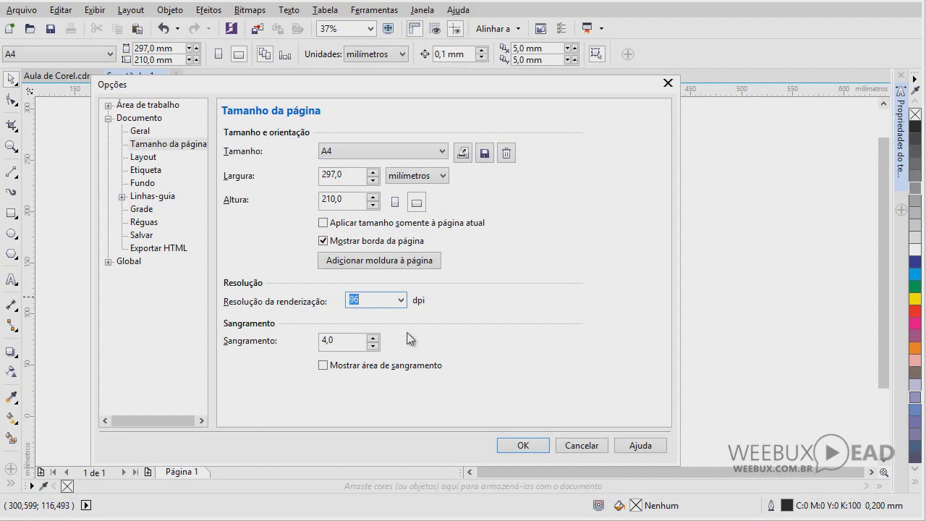
left_click(540, 448)
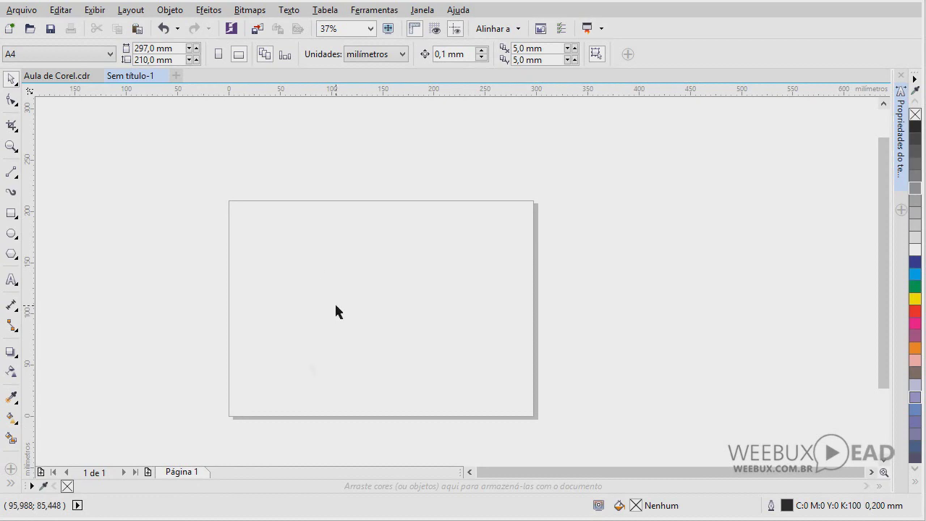
Zoom in on the page and add pages with the + button until there are 15
left_click(10, 145)
left_click_drag(209, 186, 554, 430)
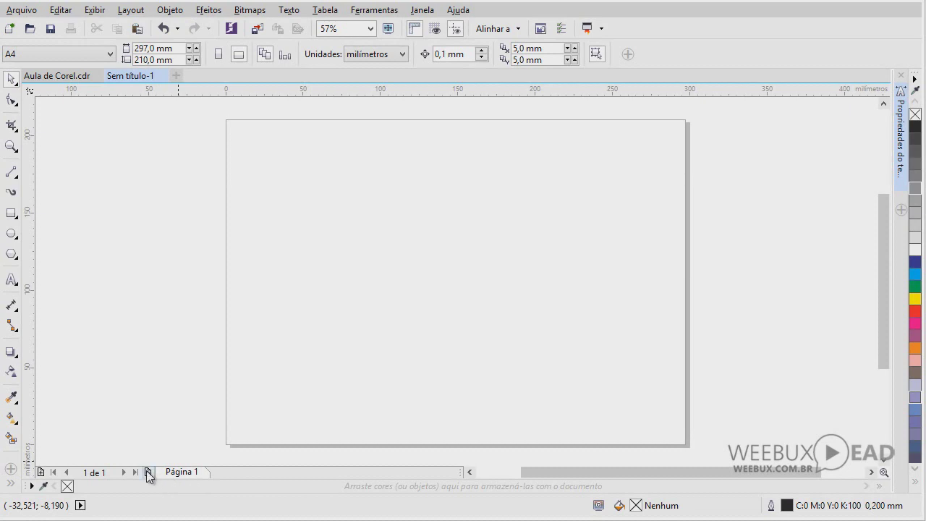
left_click(146, 472)
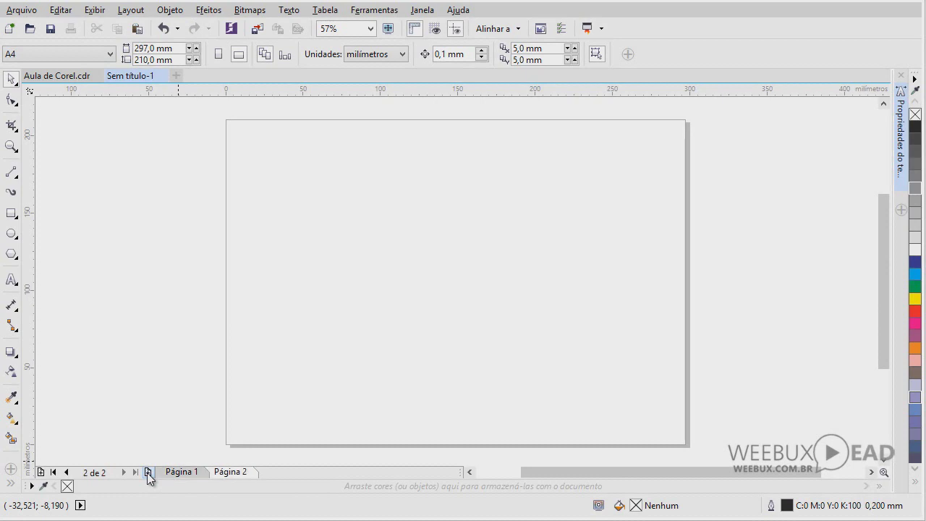
left_click(148, 472)
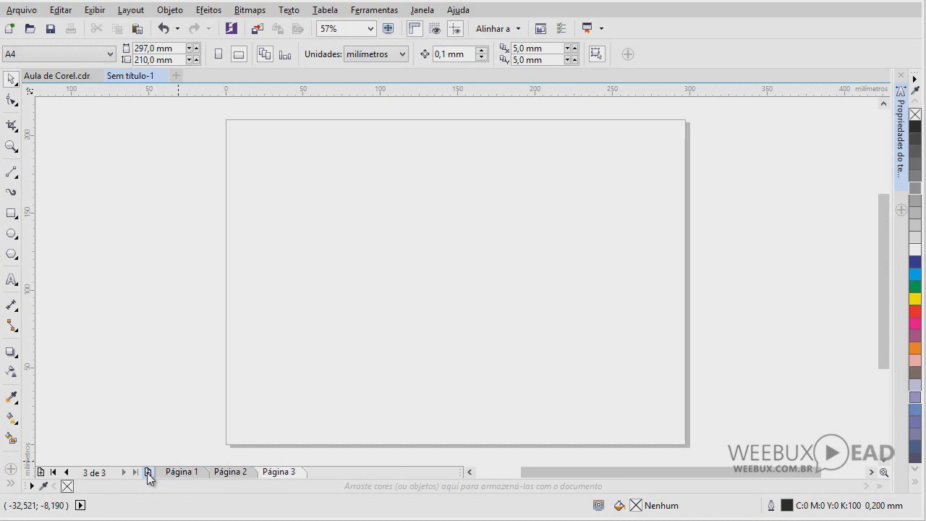
left_click(148, 472)
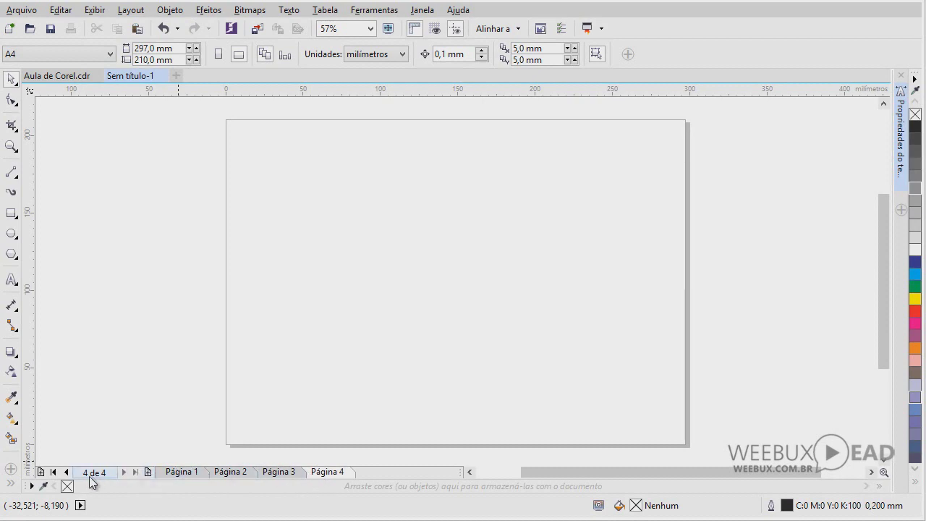
left_click(238, 474)
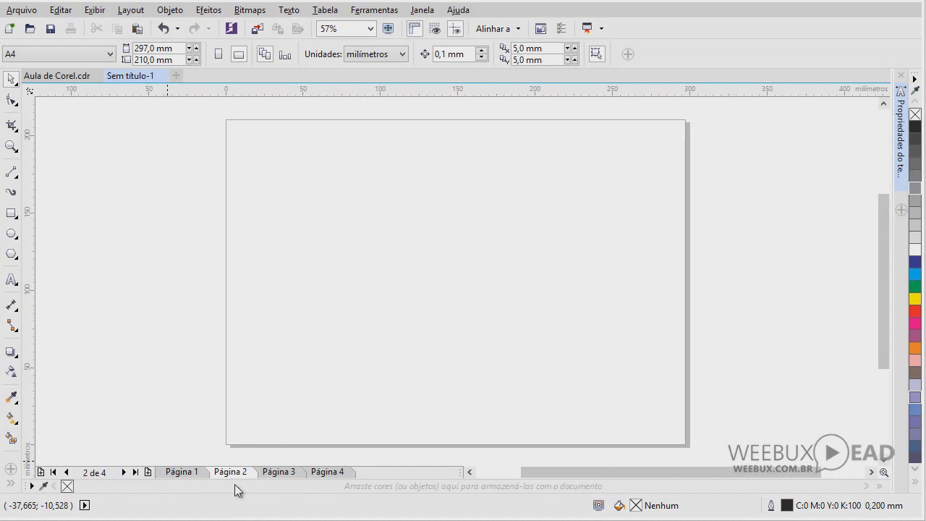
left_click(273, 474)
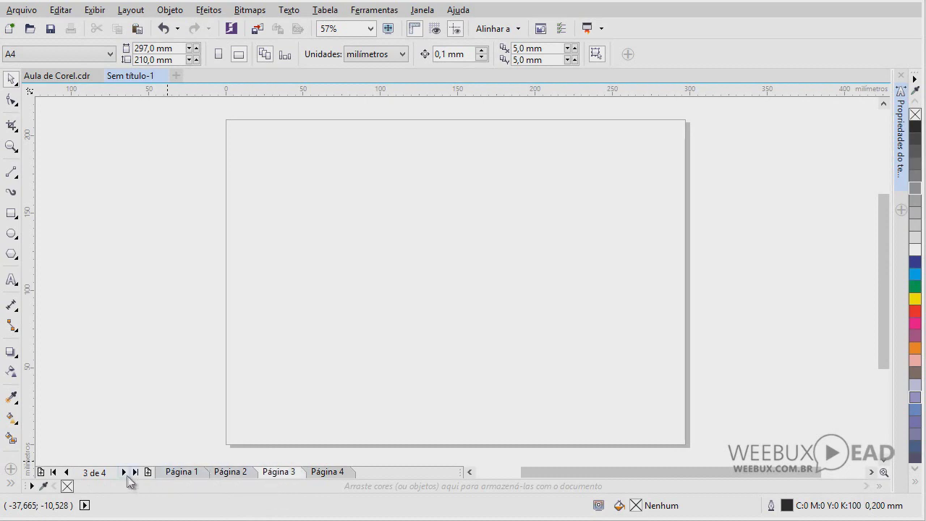
left_click(149, 472)
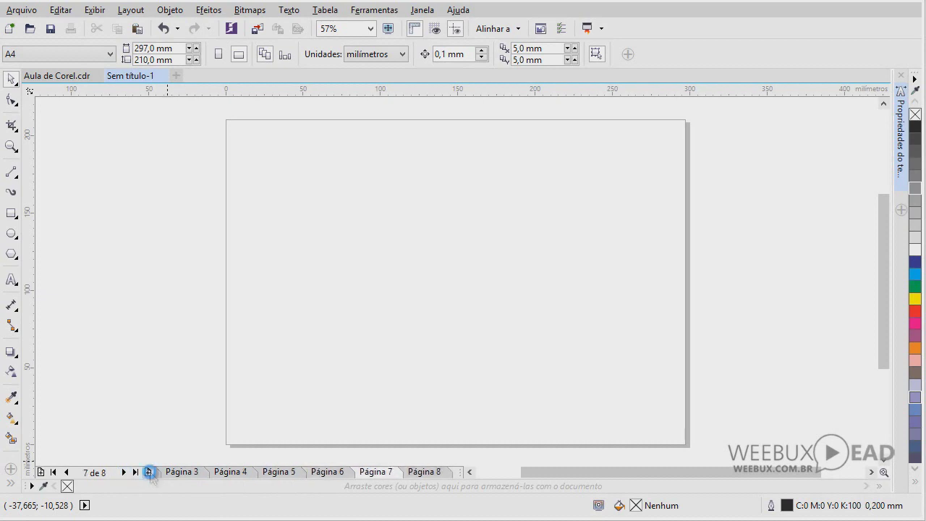
left_click(149, 472)
left_click(149, 472)
left_click(149, 472)
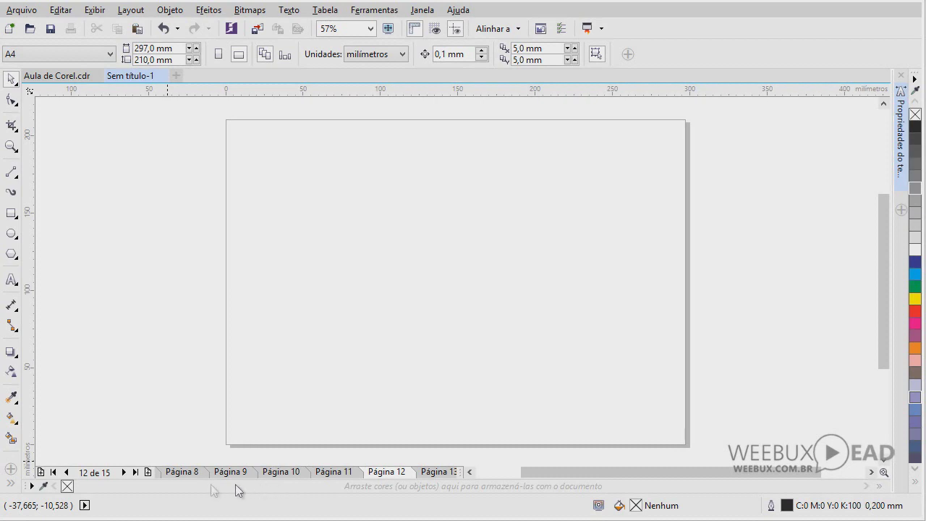
Delete the extra pages down to one with Excluir página, then add a blank Página 2
left_click(125, 472)
key("Page_Up")
key("Page_Up")
key("Page_Up")
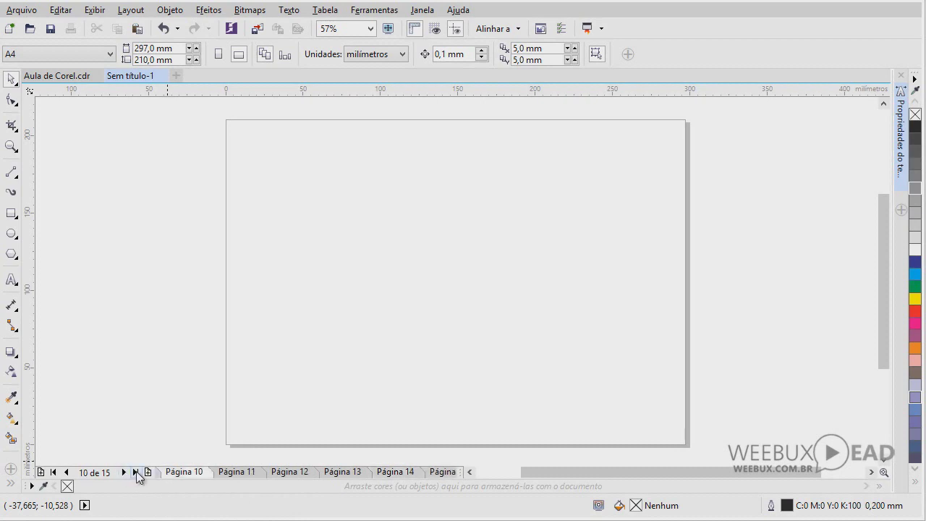
left_click(136, 472)
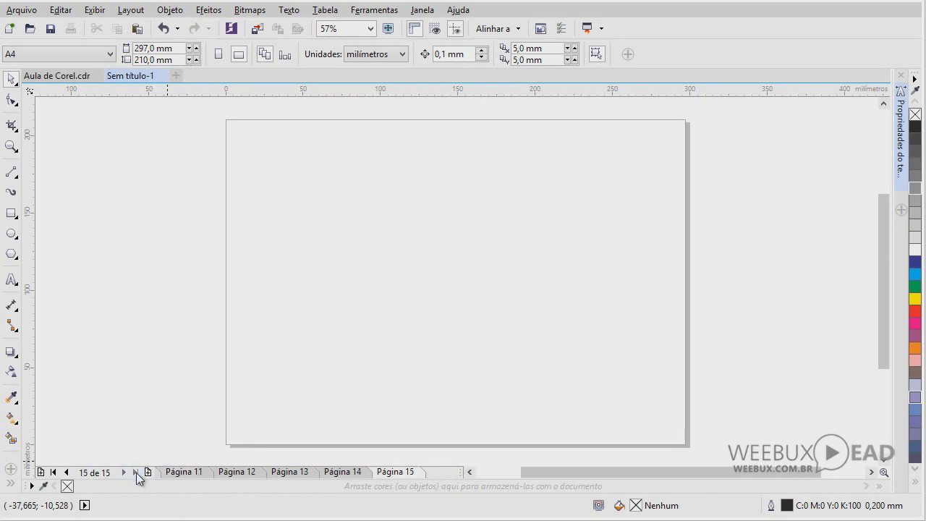
left_click(53, 472)
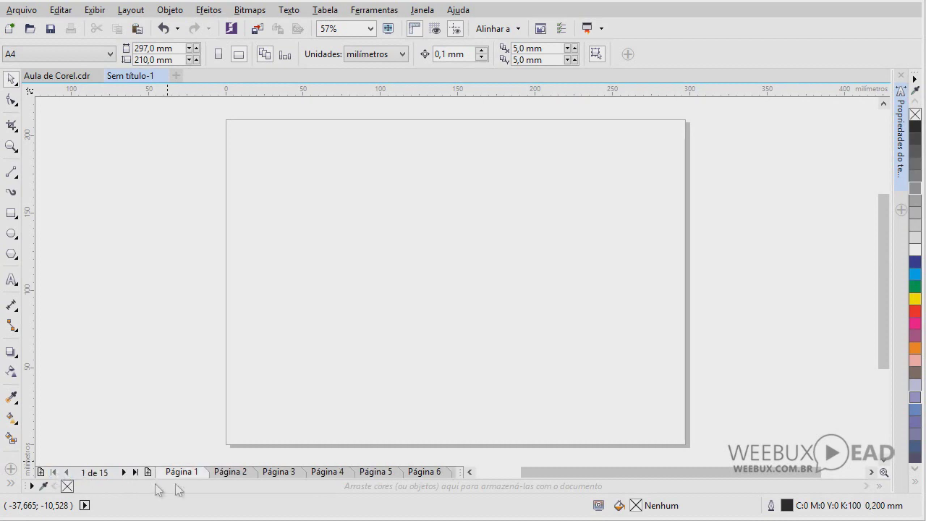
right_click(423, 472)
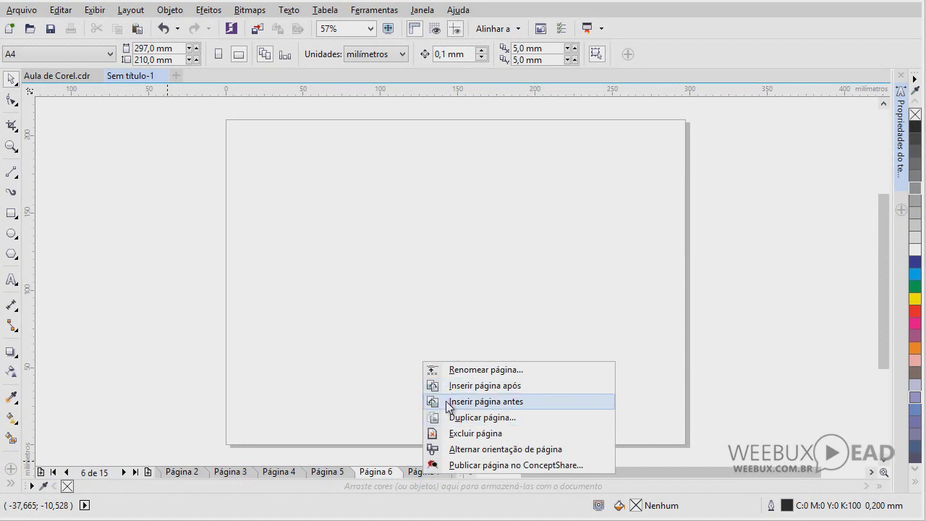
left_click(463, 434)
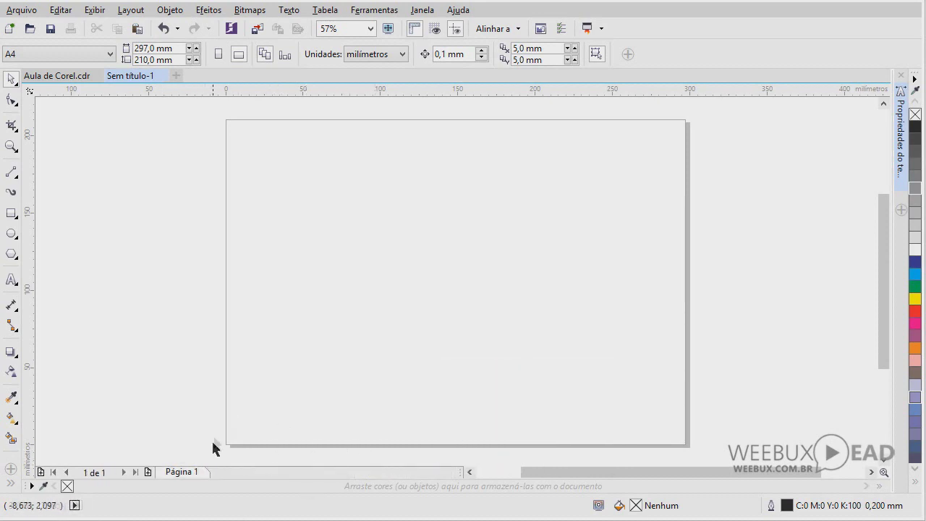
left_click(148, 472)
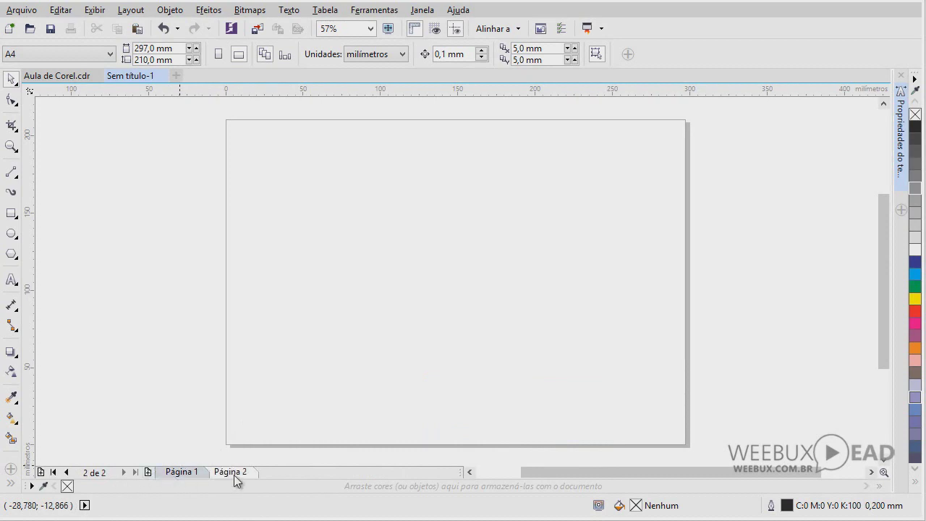
right_click(234, 475)
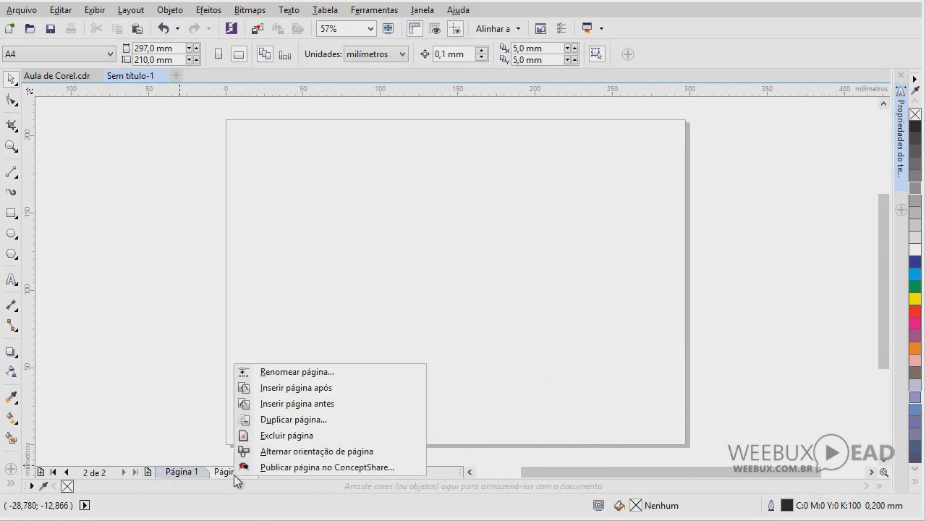
Rename page 2 to 'Verso'
left_click(288, 372)
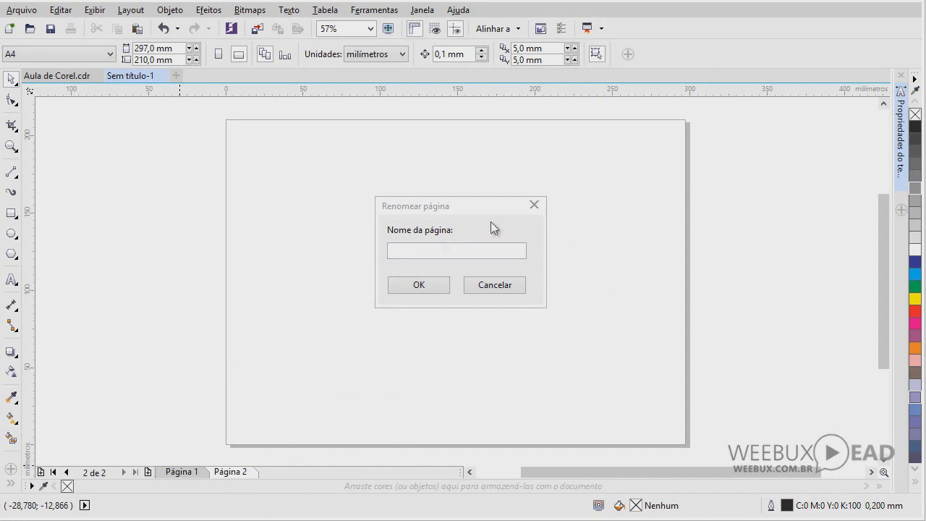
left_click(422, 251)
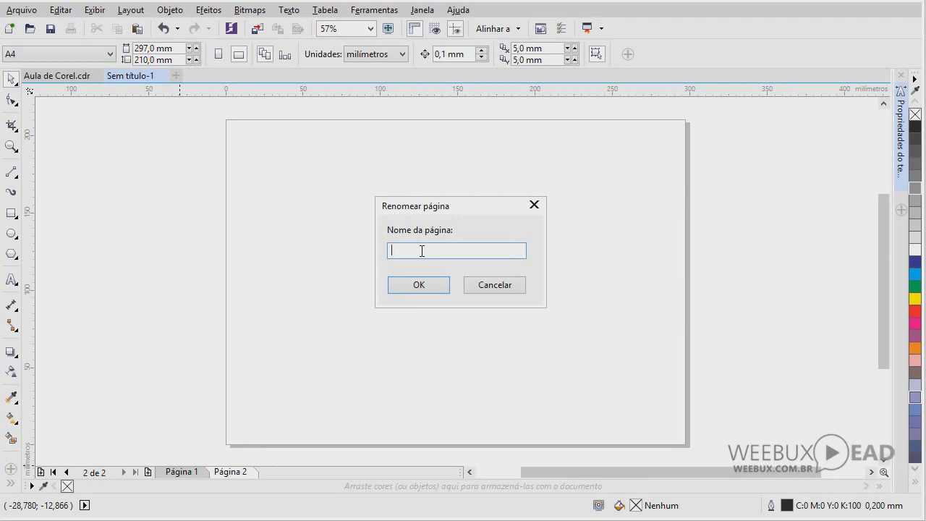
type("Ver")
type("so")
left_click(431, 287)
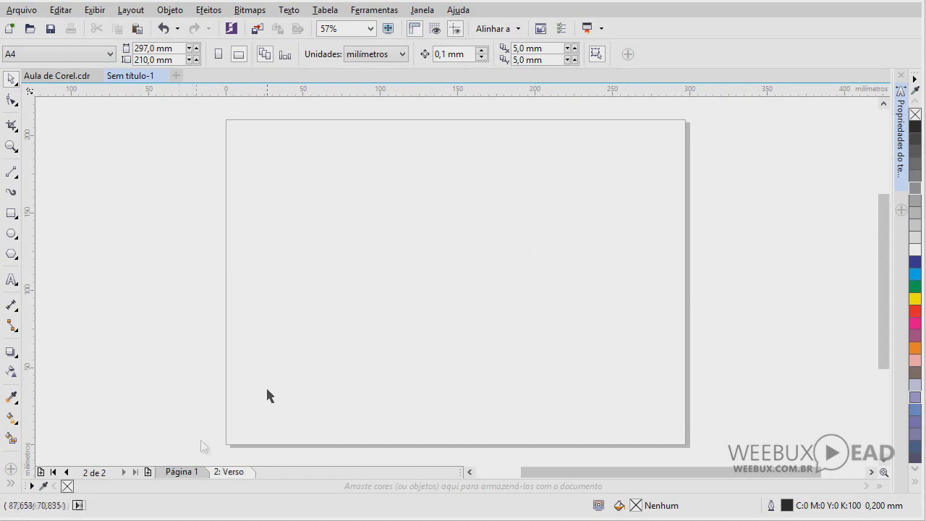
Rename page 1 to 'Fremte'
right_click(180, 471)
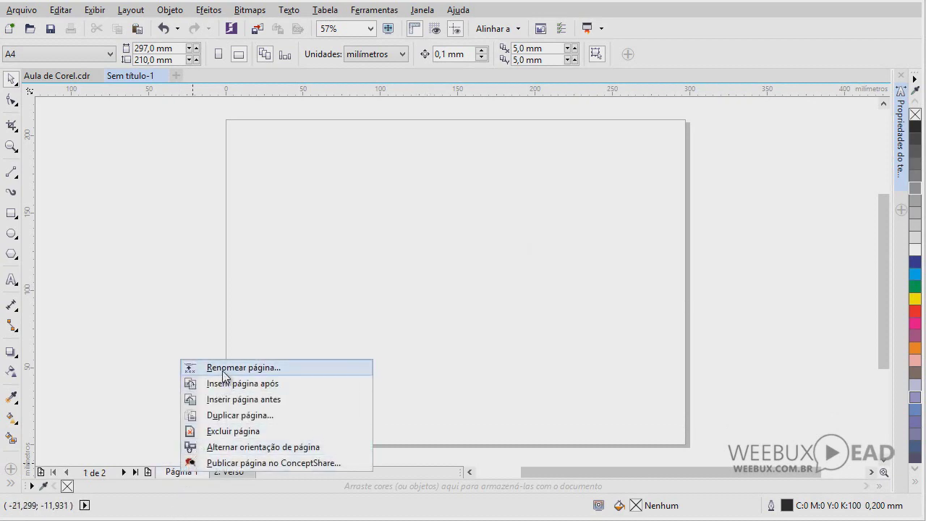
left_click(192, 367)
type("ren")
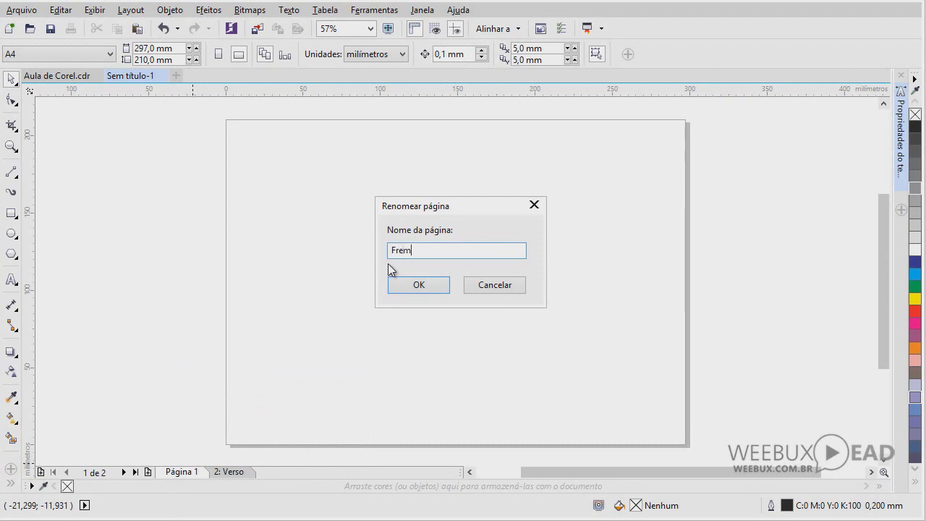
type("te")
key("Return")
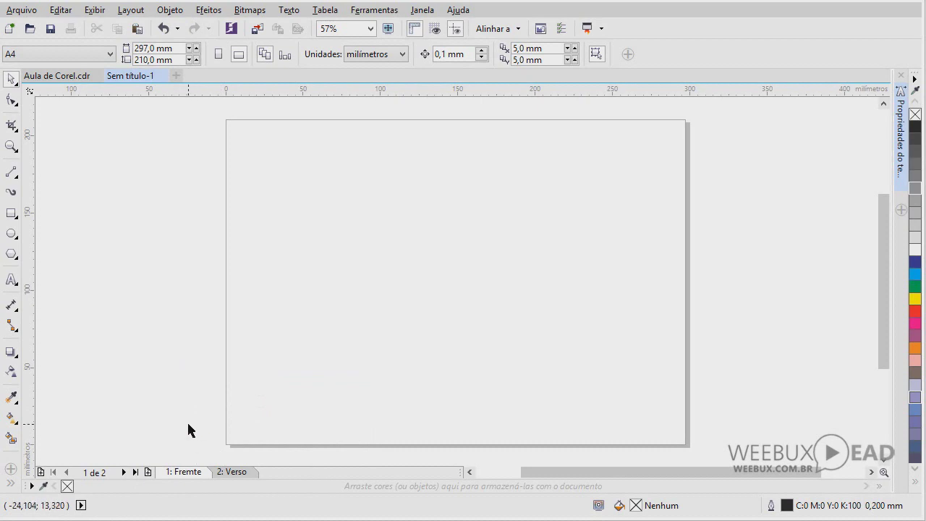
Remove the 2: Verso page with Excluir página, leaving only the Fremte page
right_click(181, 473)
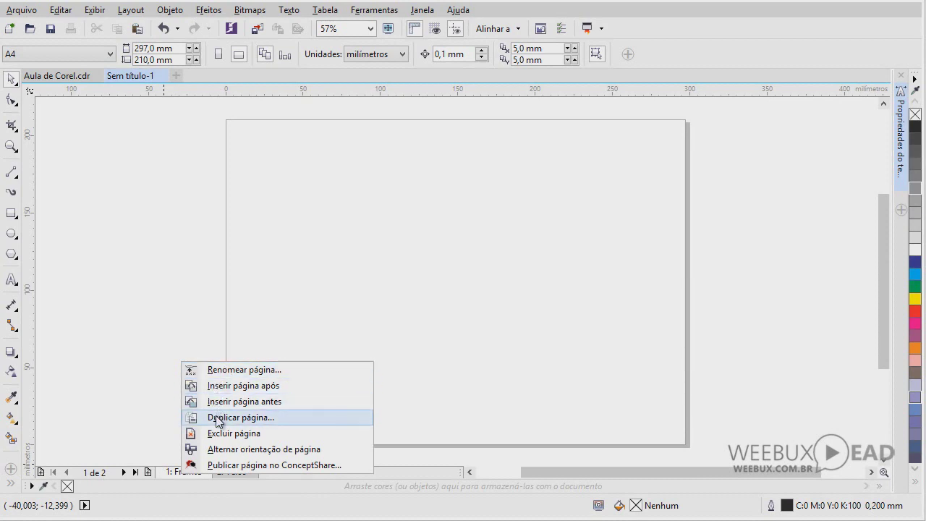
left_click(167, 351)
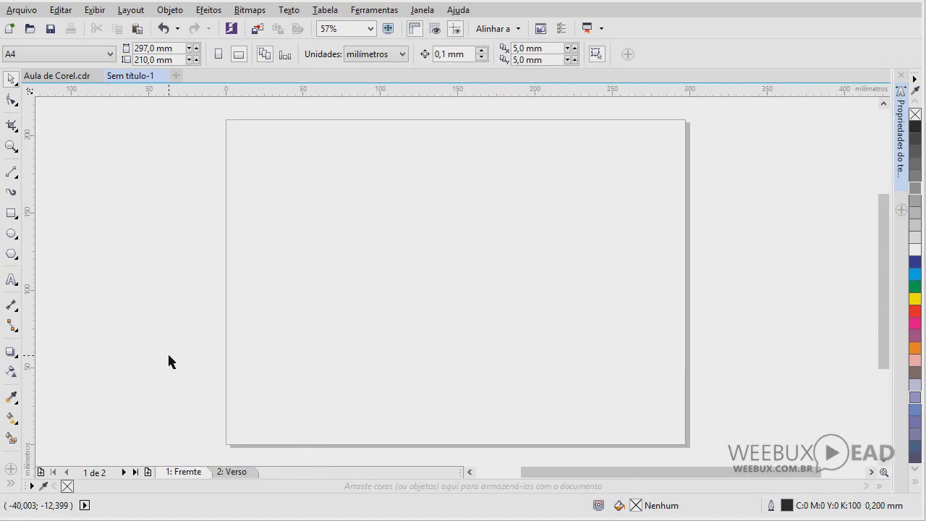
right_click(227, 471)
left_click(265, 435)
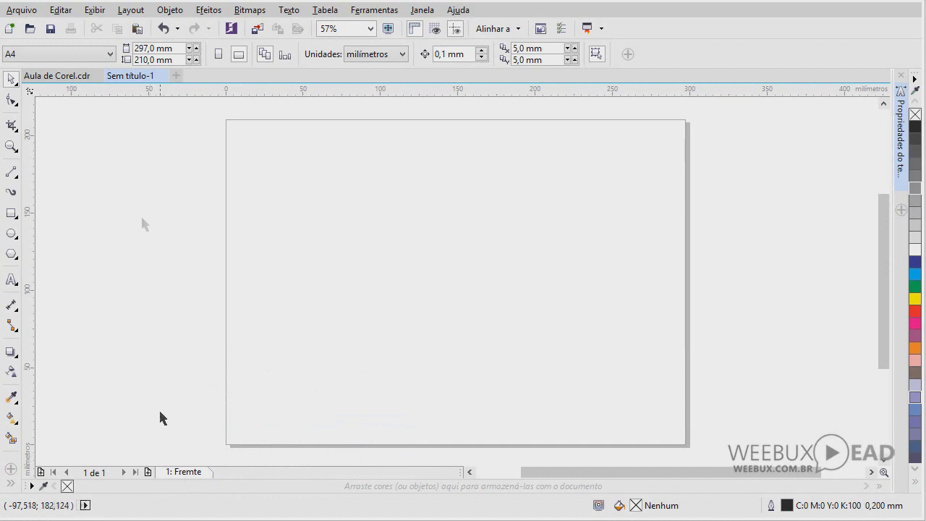
left_click(72, 76)
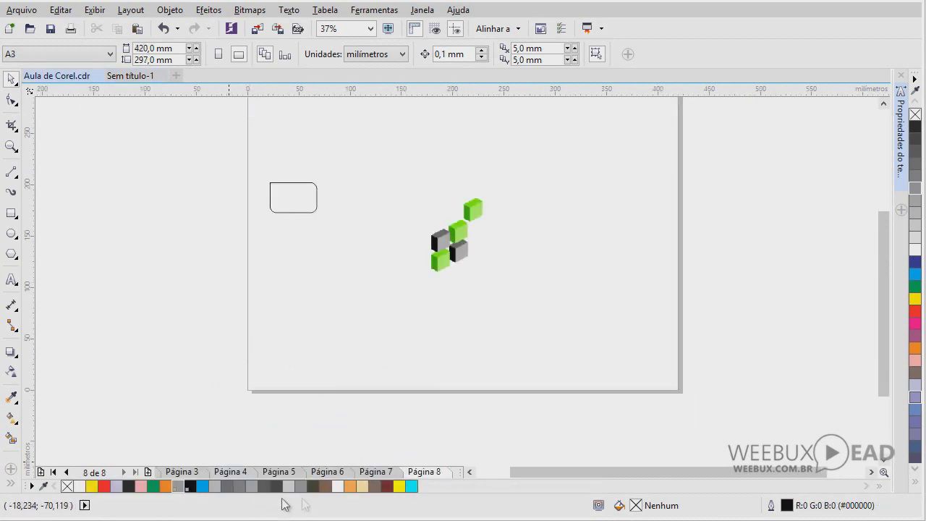
Show Página 4 of Aula de Corel and zoom in on the three banners
left_click(335, 473)
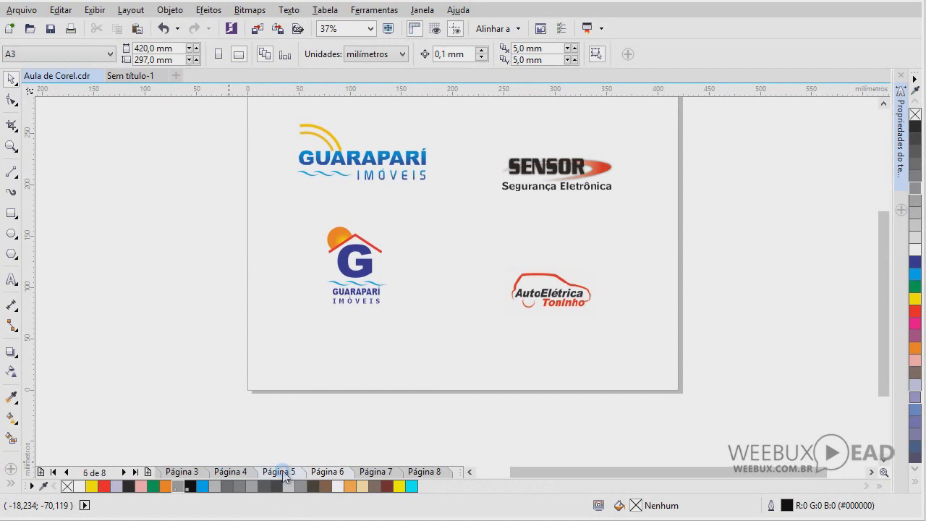
left_click(282, 471)
left_click(245, 471)
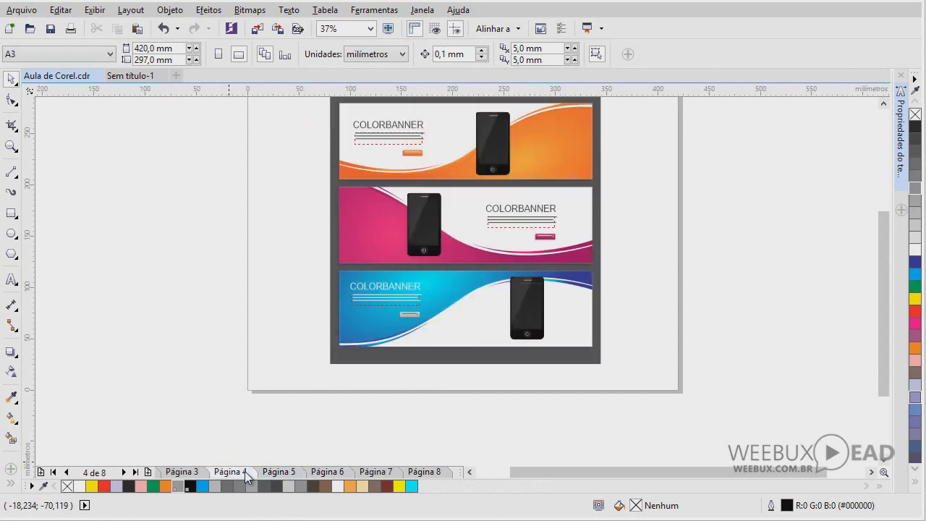
left_click_drag(877, 248, 880, 222)
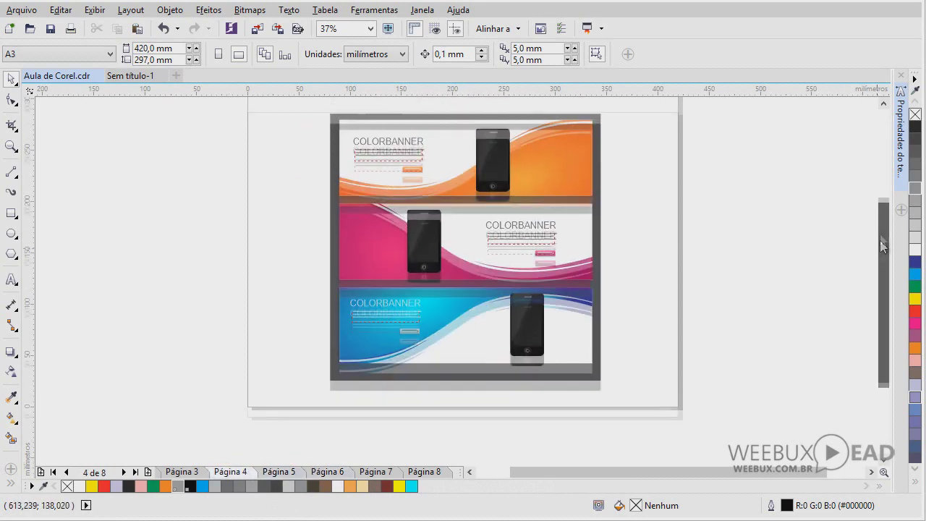
left_click(11, 147)
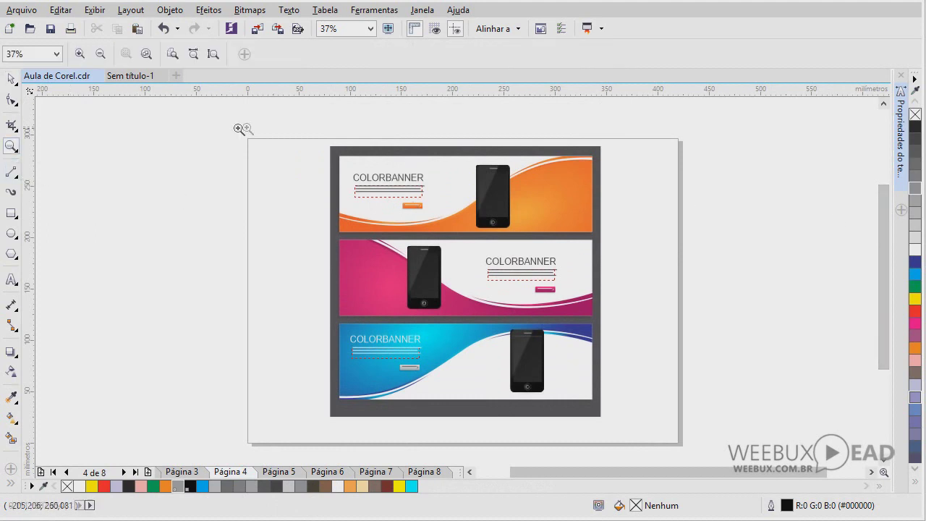
left_click_drag(243, 132, 687, 442)
Marquee-select all three COLORBANNER banners and bring them into Sem título-1
left_click(10, 81)
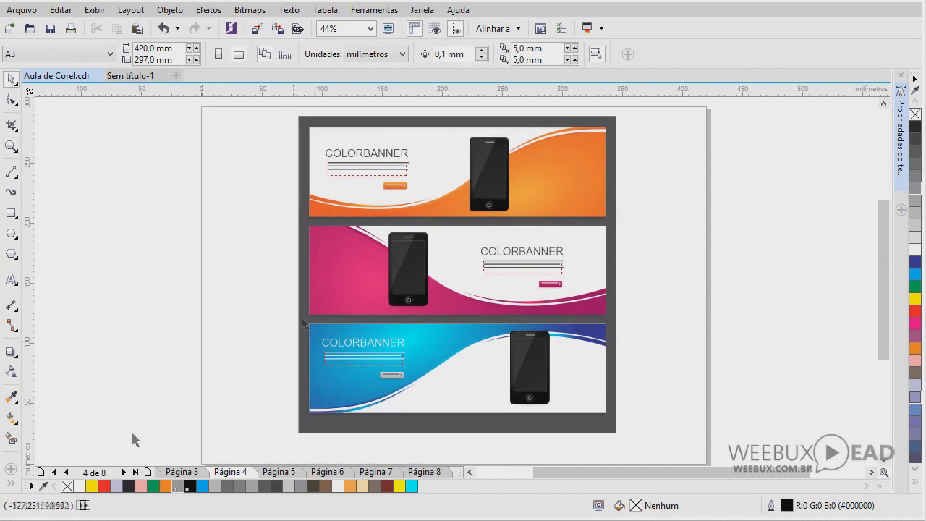
left_click(385, 185)
left_click(267, 159)
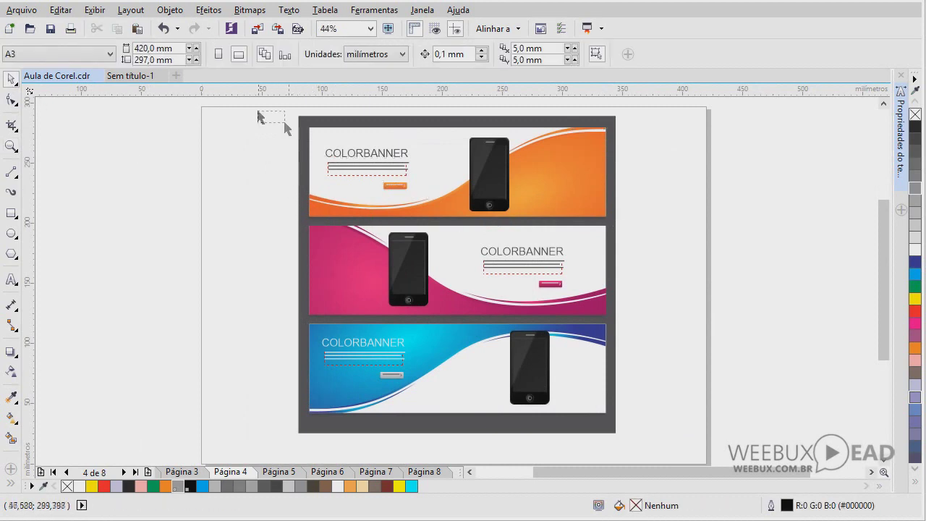
left_click_drag(259, 113, 669, 447)
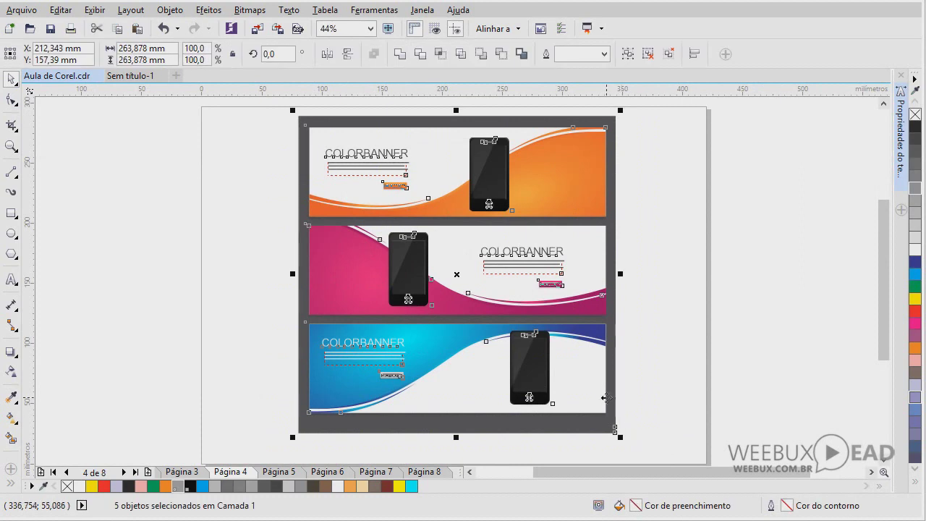
left_click(132, 77)
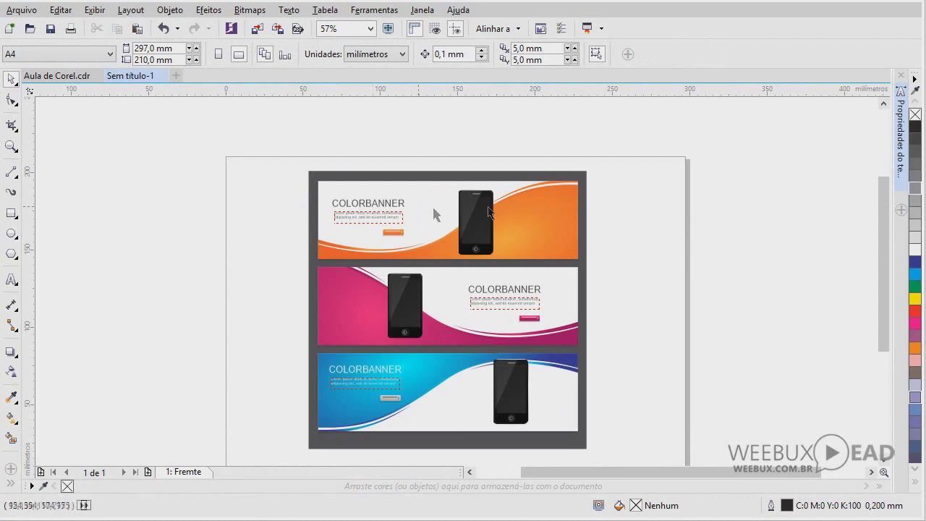
Duplicate the Frente page as page 2 with Copiar camadas e seu conteúdo
right_click(188, 476)
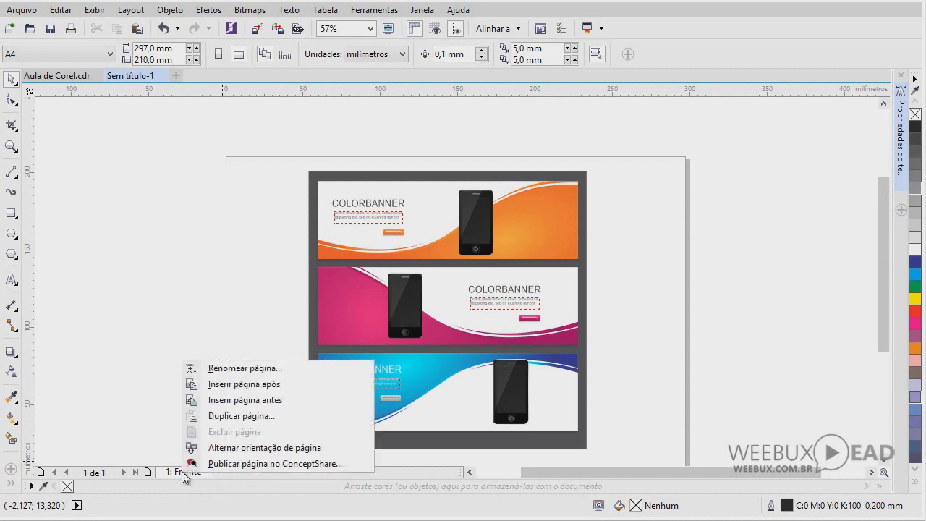
left_click(215, 418)
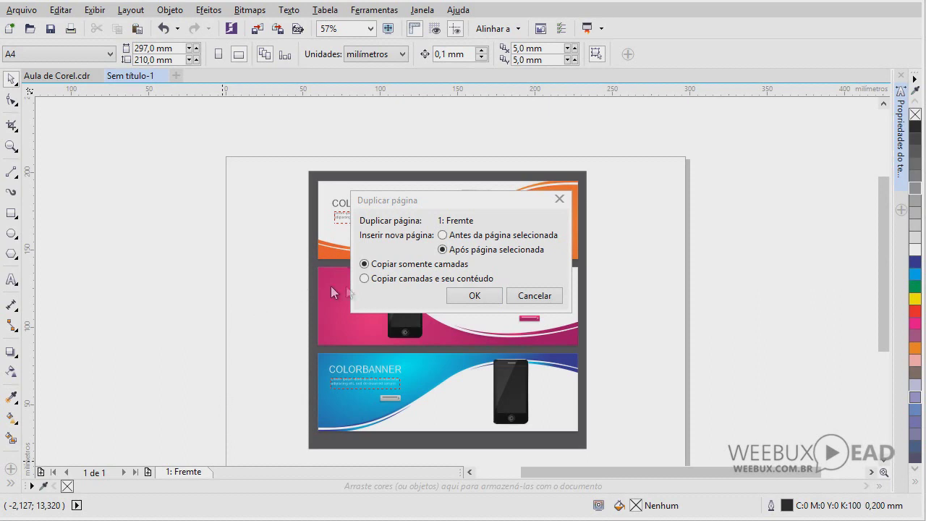
left_click(365, 279)
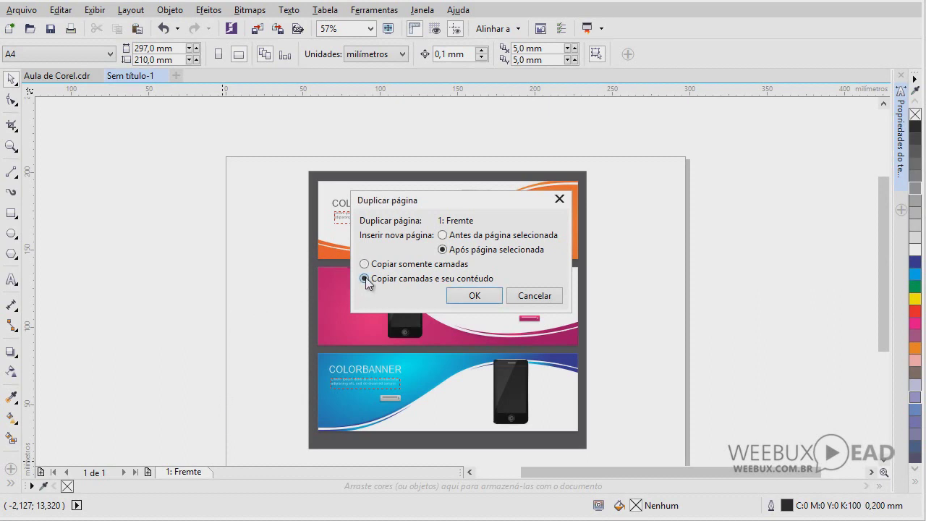
left_click(473, 296)
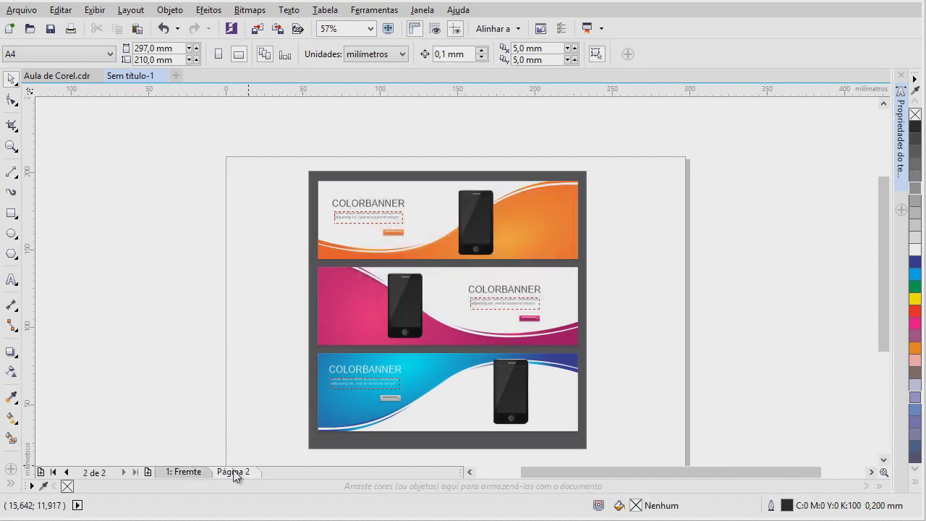